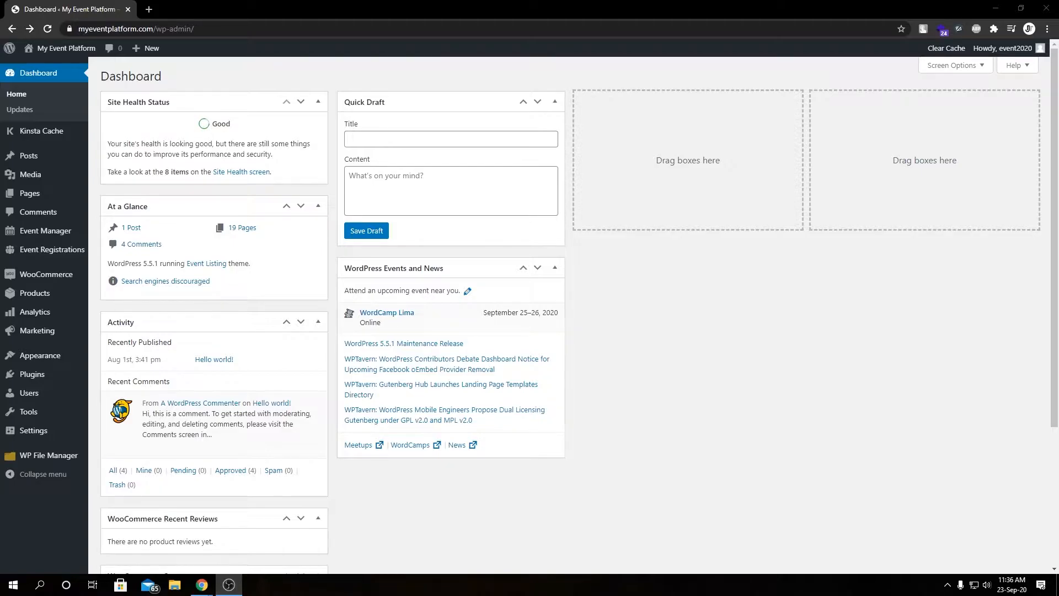
Open the WooCommerce settings and switch to the Fees section
{"action": "mouse_move", "coordinate": [52, 284]}
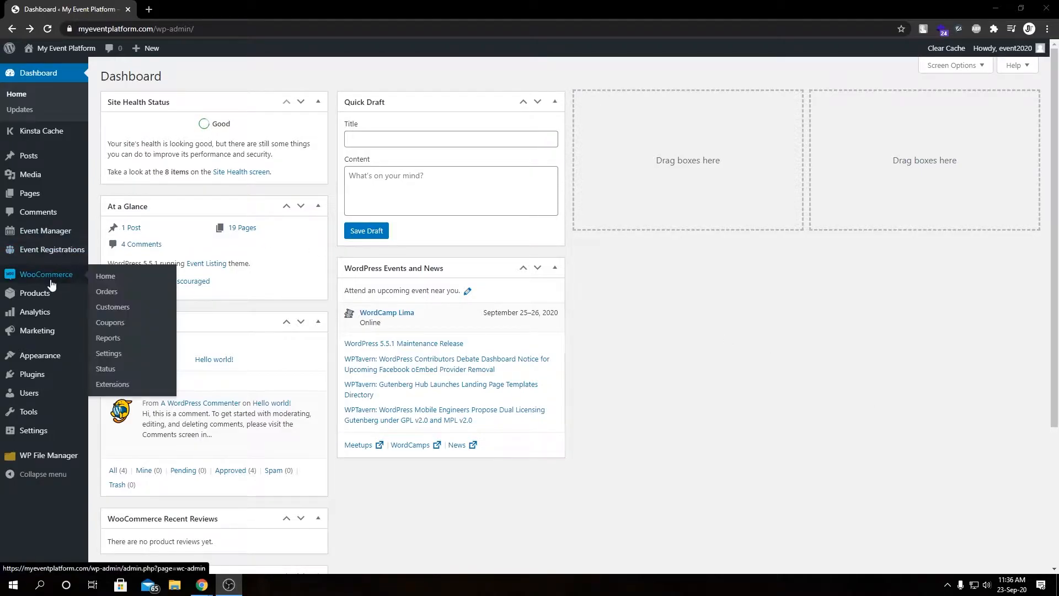
{"action": "left_click", "coordinate": [115, 354]}
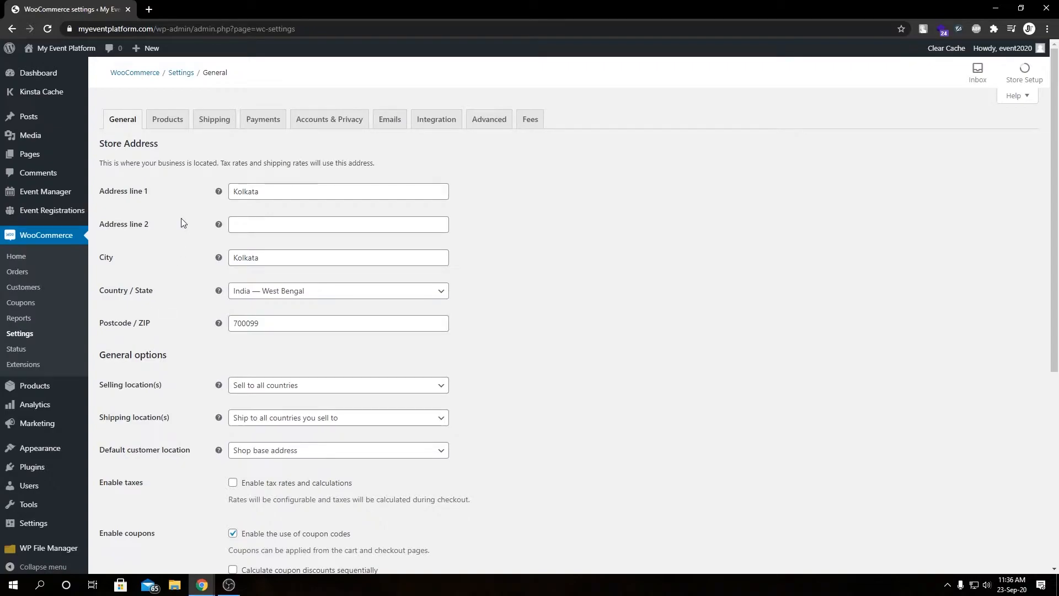
{"action": "left_click", "coordinate": [526, 121]}
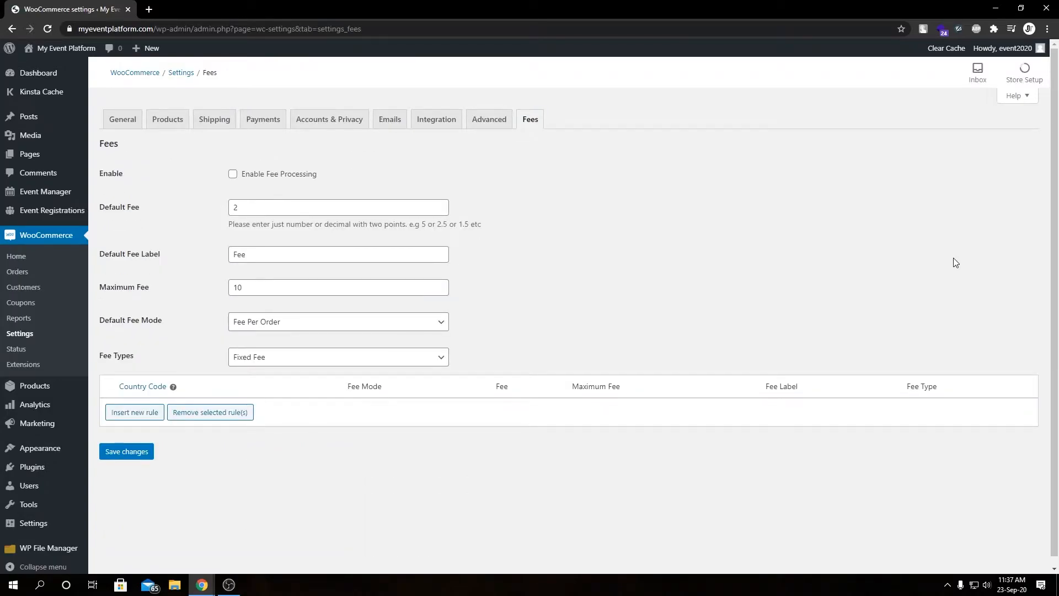
Examine the fee settings fields: default fee, label, maximum fee, fee mode and fee types
{"action": "double_click", "coordinate": [106, 170]}
{"action": "left_click", "coordinate": [274, 186]}
{"action": "double_click", "coordinate": [112, 207]}
{"action": "left_click", "coordinate": [163, 233]}
{"action": "scroll", "coordinate": [160, 306], "scroll_direction": "down", "scroll_amount": 1}
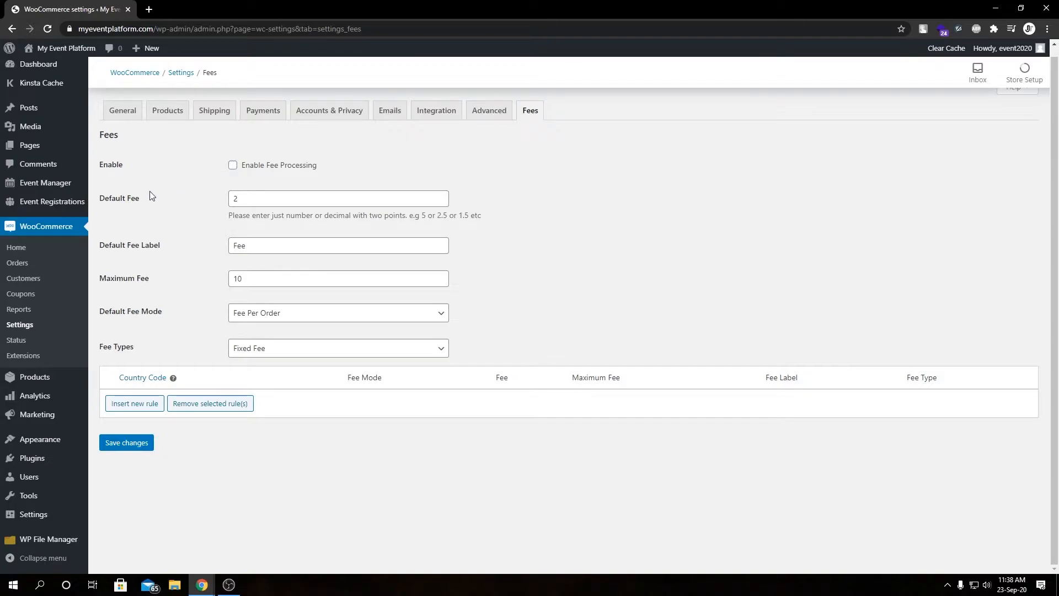
{"action": "double_click", "coordinate": [236, 198]}
{"action": "left_click", "coordinate": [299, 182]}
{"action": "left_click_drag", "start_coordinate": [410, 214], "coordinate": [468, 215]}
{"action": "left_click", "coordinate": [172, 274]}
{"action": "double_click", "coordinate": [250, 200]}
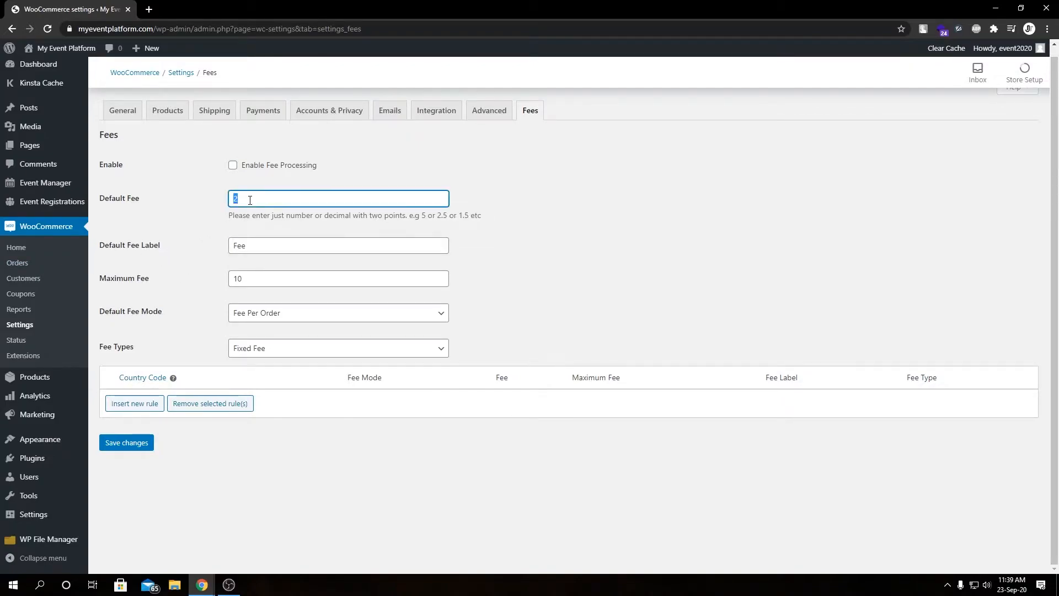
{"action": "left_click", "coordinate": [201, 235]}
{"action": "left_click", "coordinate": [141, 246]}
{"action": "left_click", "coordinate": [142, 246]}
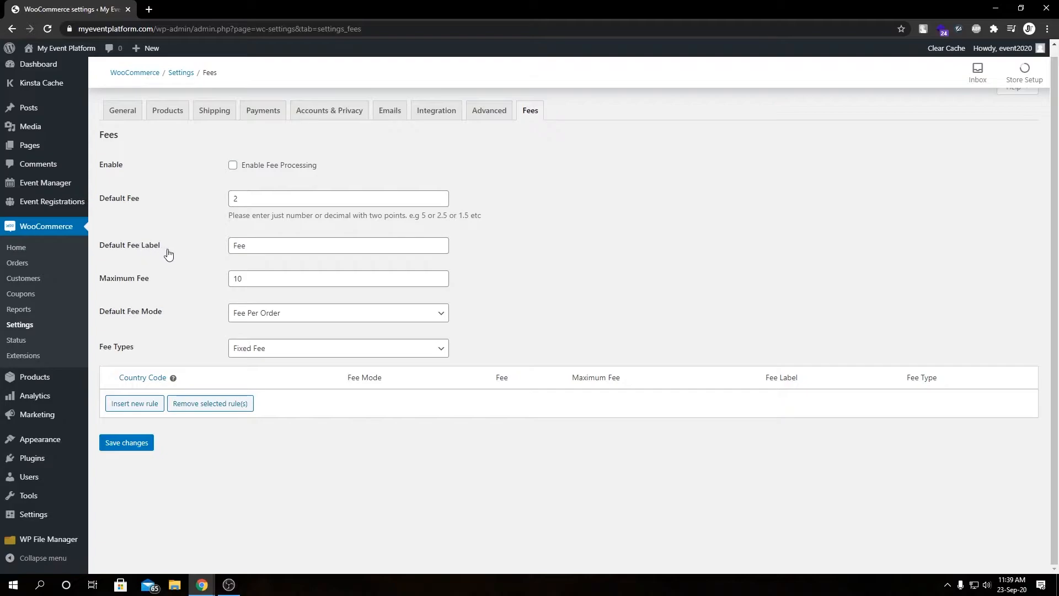
{"action": "double_click", "coordinate": [250, 250]}
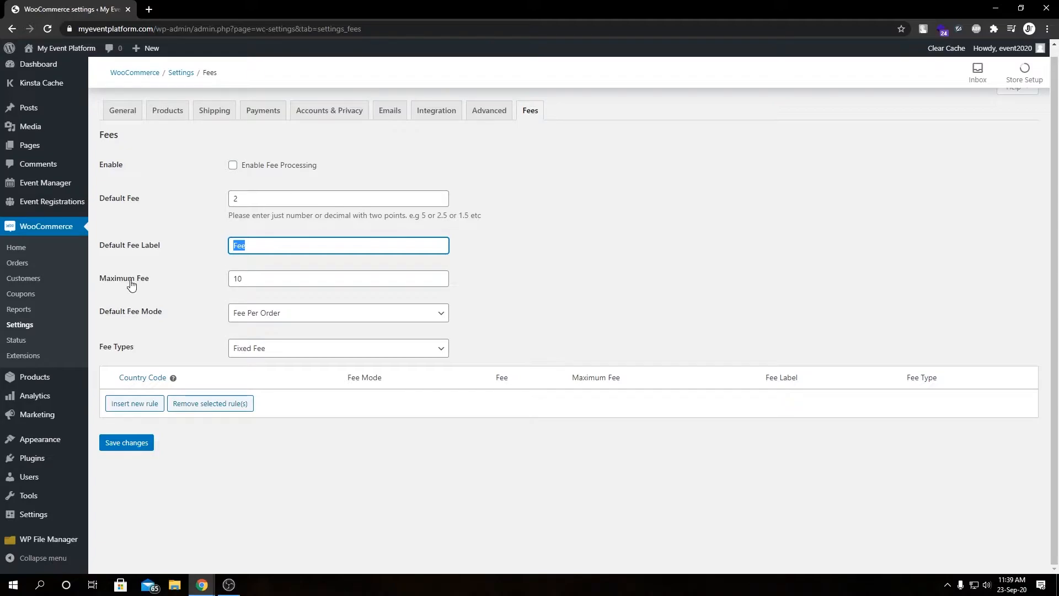
{"action": "left_click", "coordinate": [249, 272]}
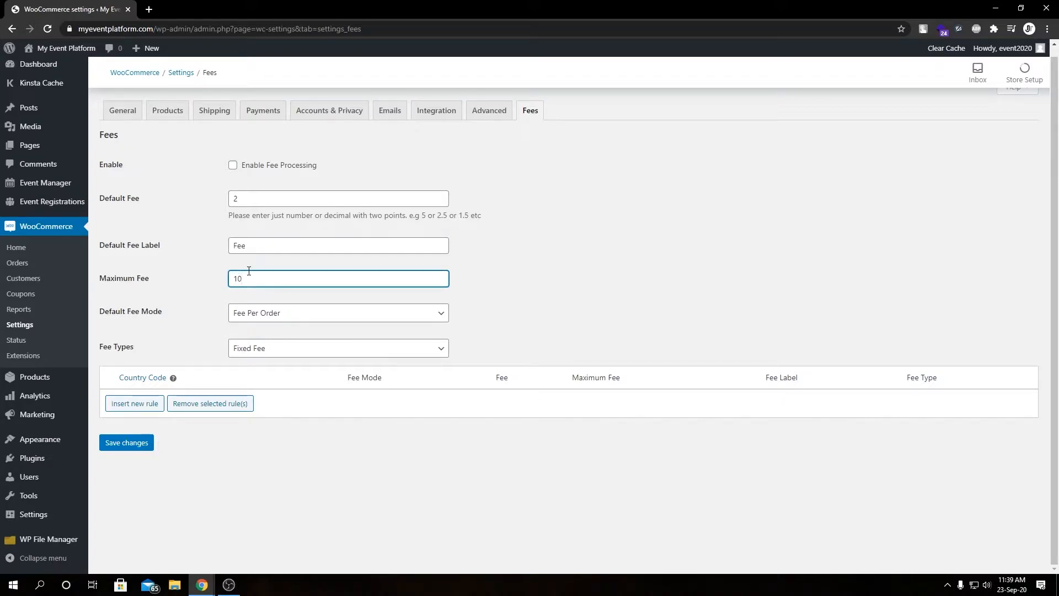
{"action": "key", "text": "Tab"}
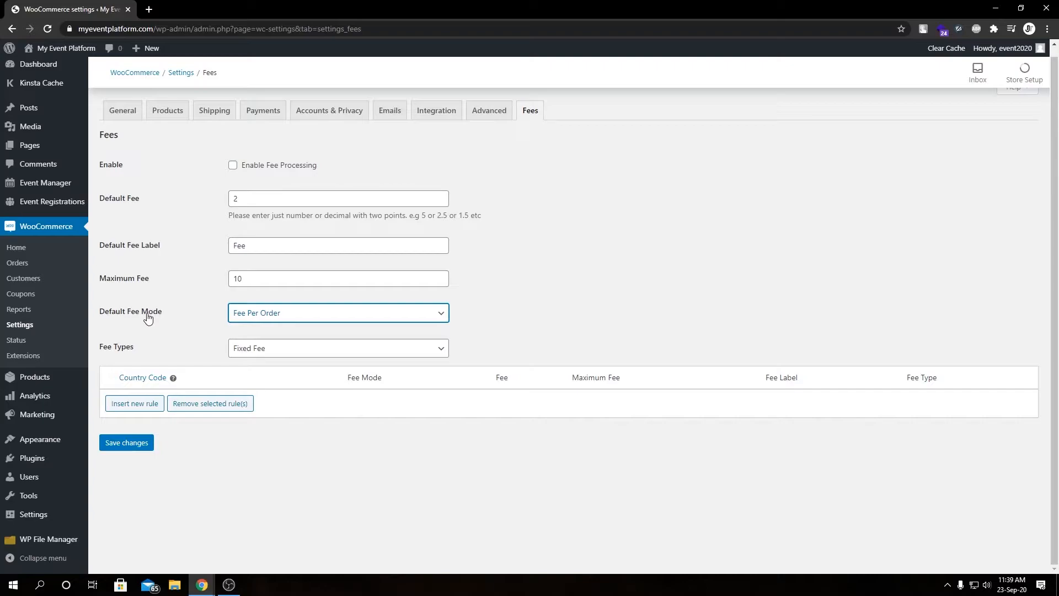
{"action": "left_click", "coordinate": [287, 313]}
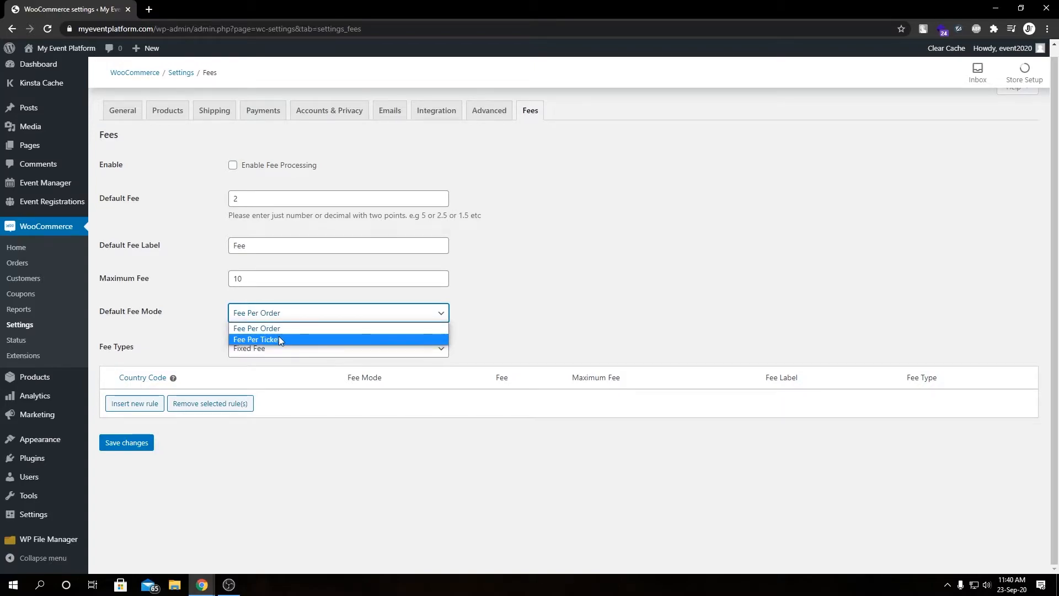
{"action": "left_click", "coordinate": [132, 360]}
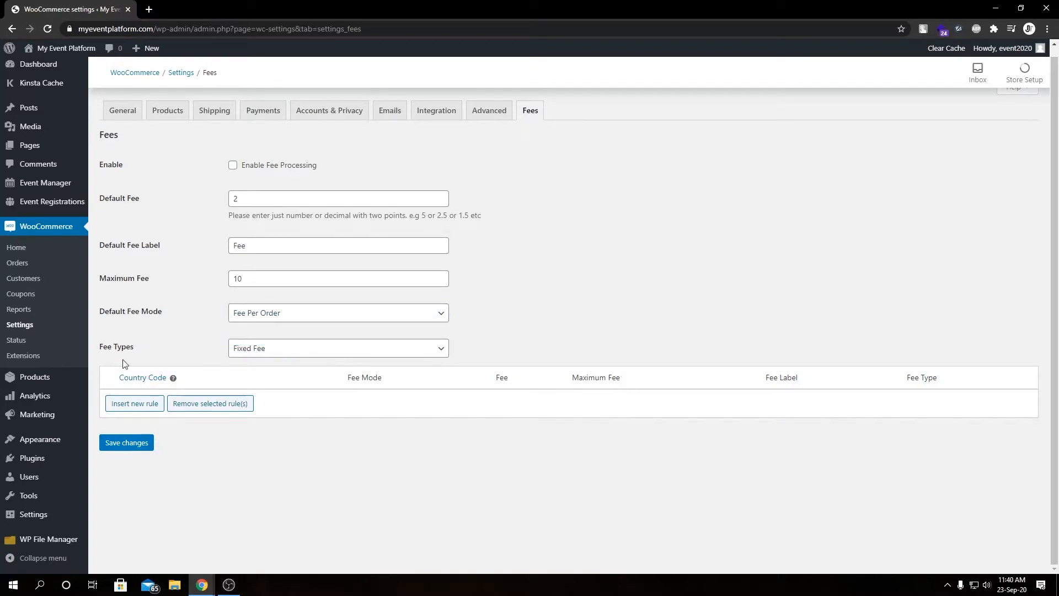
{"action": "left_click", "coordinate": [287, 351]}
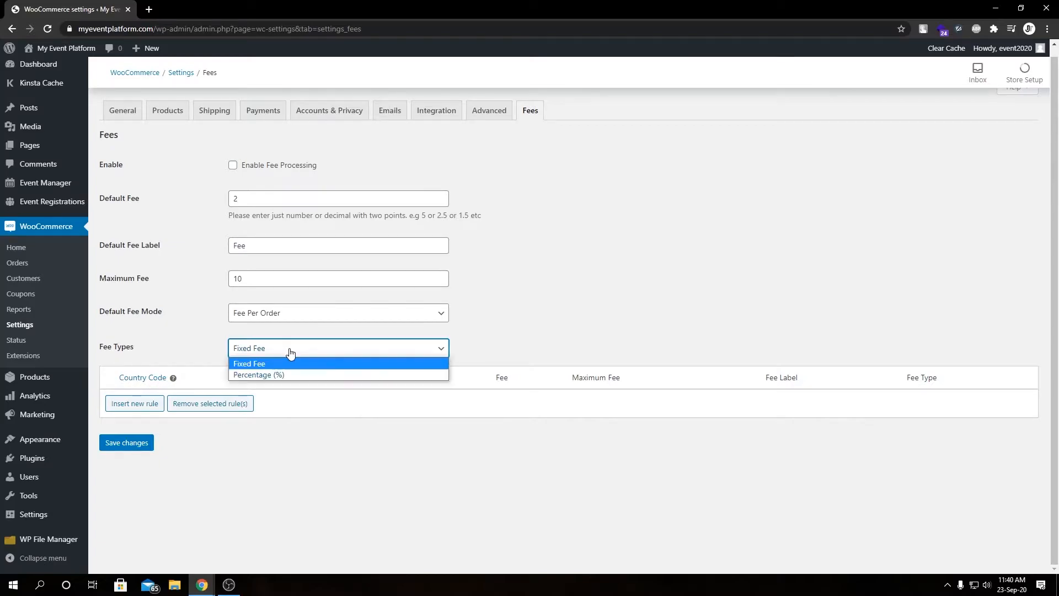
{"action": "left_click", "coordinate": [259, 373]}
{"action": "left_click", "coordinate": [243, 349]}
{"action": "left_click", "coordinate": [251, 364]}
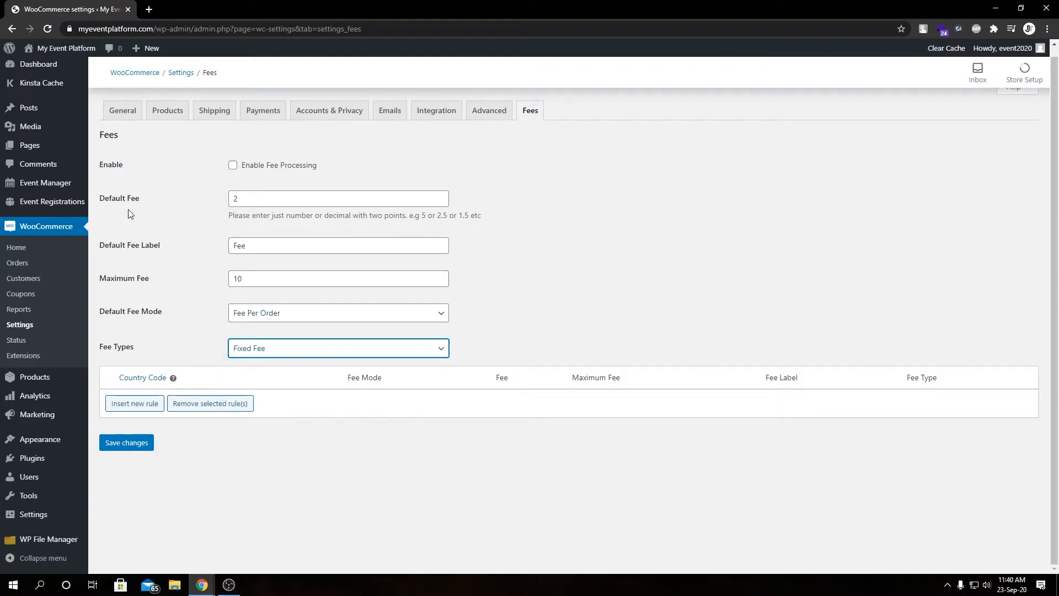
Set the Fee Types option to Percentage (%)
{"action": "left_click", "coordinate": [247, 199]}
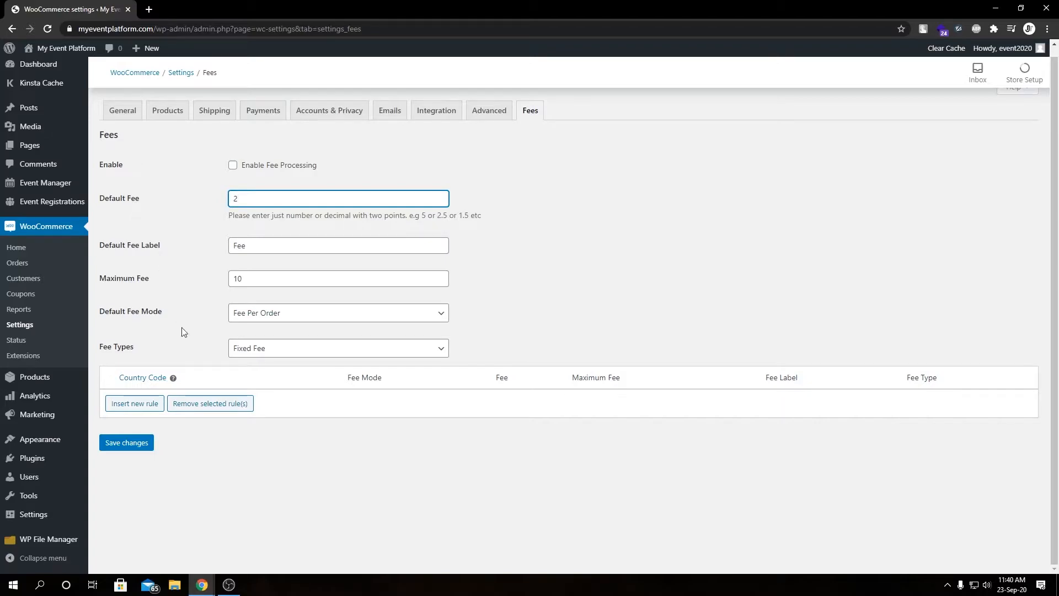
{"action": "left_click", "coordinate": [284, 354]}
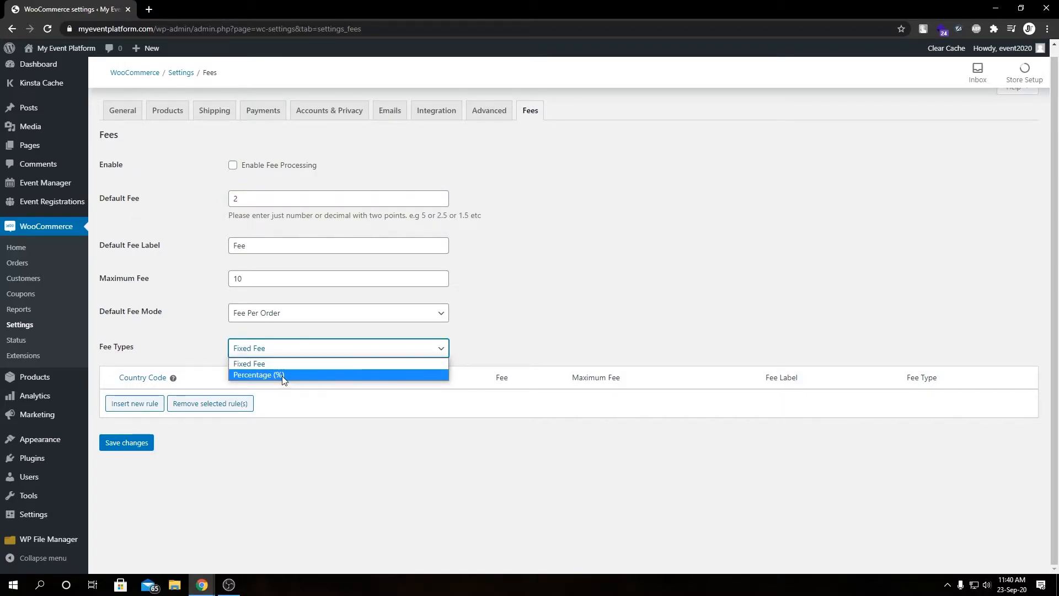
{"action": "left_click", "coordinate": [283, 377]}
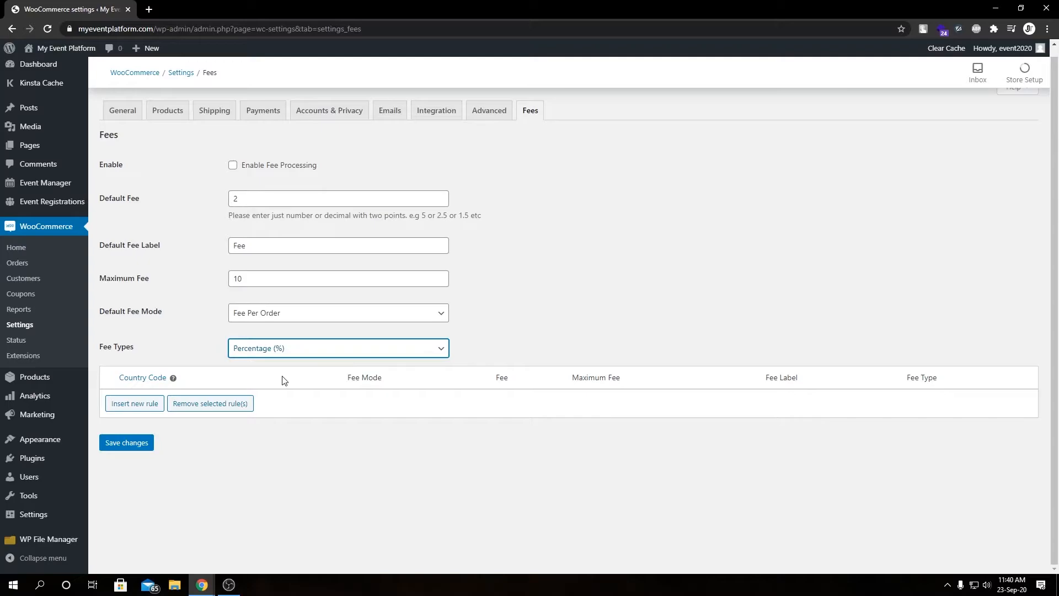
Set the Default Fee Mode to Fee Per Ticket
{"action": "left_click", "coordinate": [246, 201]}
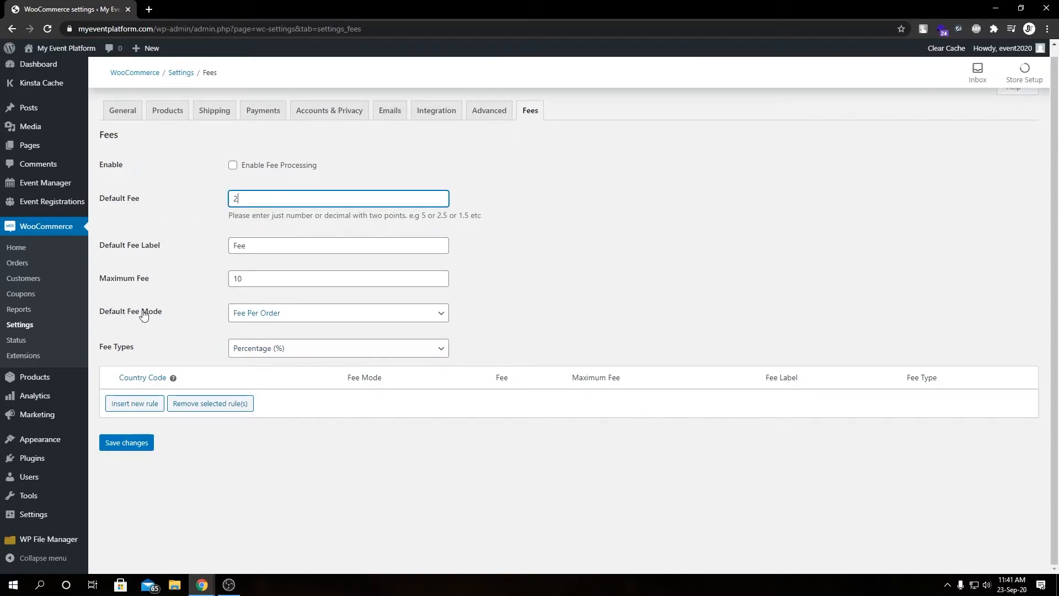
{"action": "left_click", "coordinate": [263, 318]}
{"action": "left_click", "coordinate": [263, 328]}
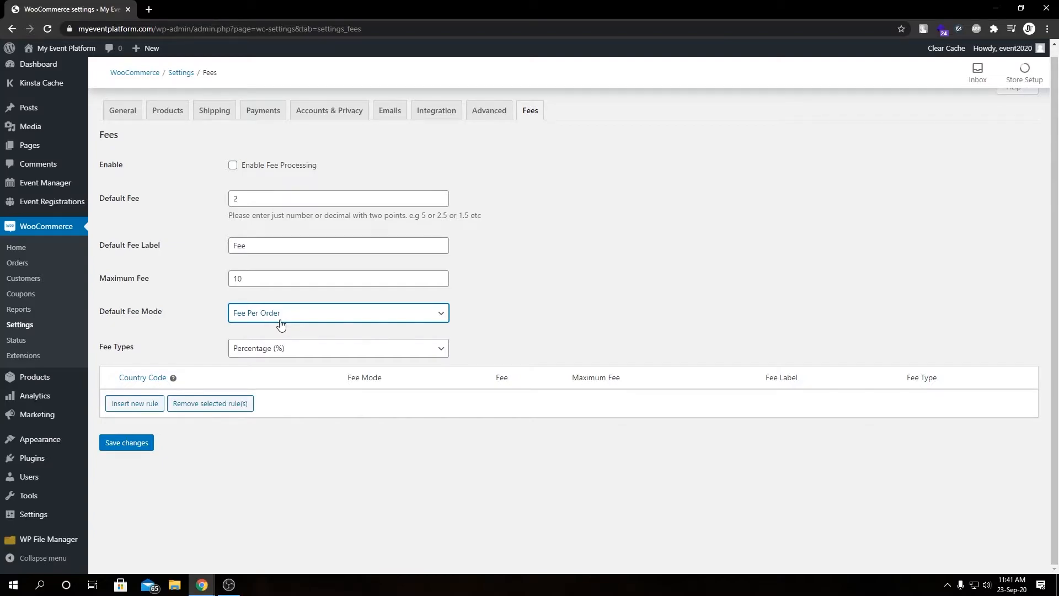
{"action": "left_click", "coordinate": [280, 325]}
{"action": "left_click", "coordinate": [277, 336]}
{"action": "left_click", "coordinate": [433, 457]}
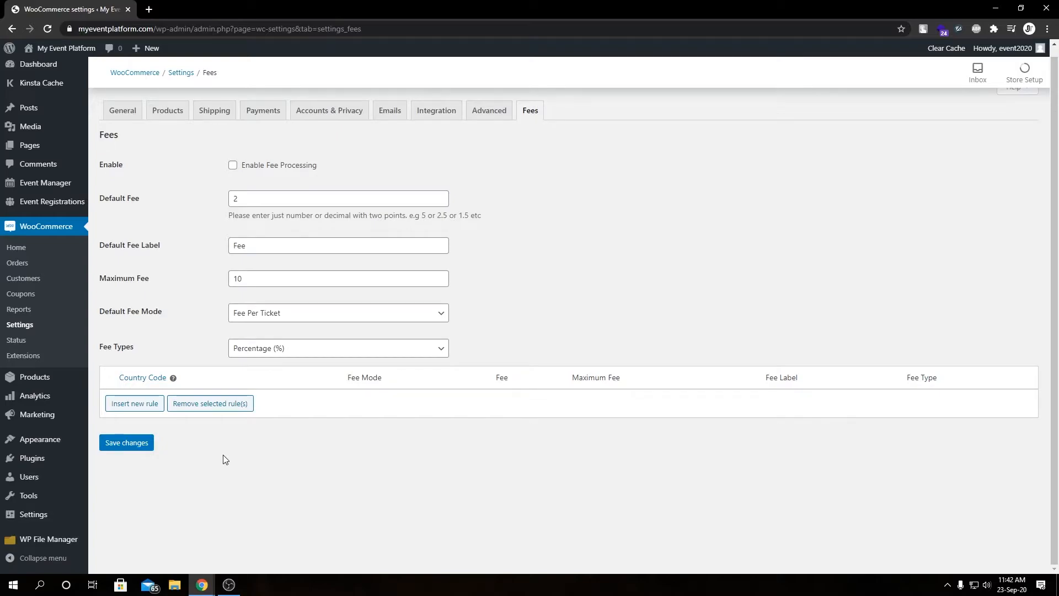
Add a new fee rule row to the rules table
{"action": "left_click", "coordinate": [152, 414]}
{"action": "left_click", "coordinate": [143, 400]}
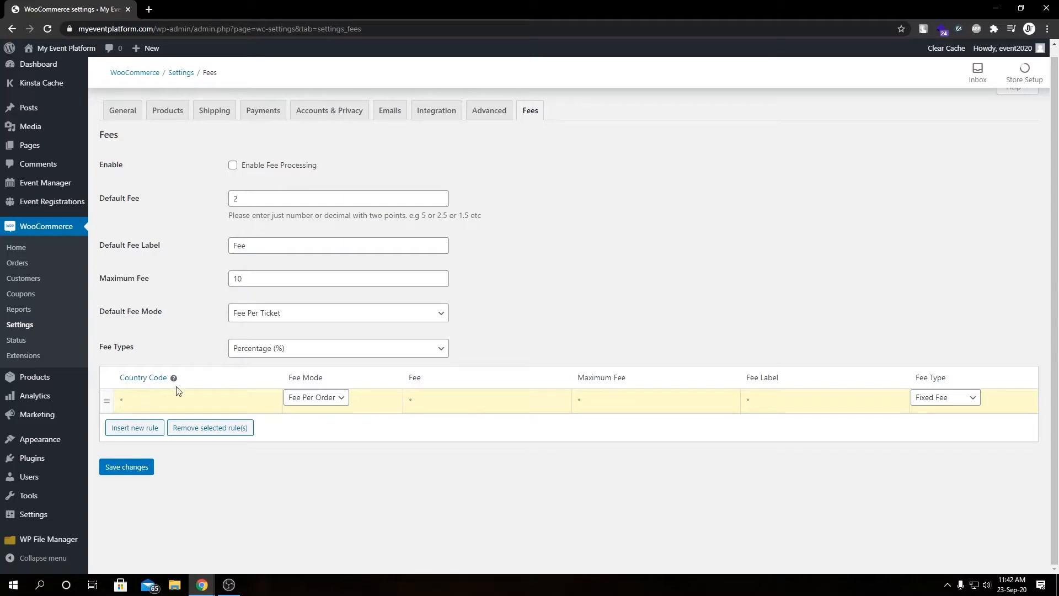
{"action": "mouse_move", "coordinate": [175, 382]}
{"action": "left_click", "coordinate": [319, 401]}
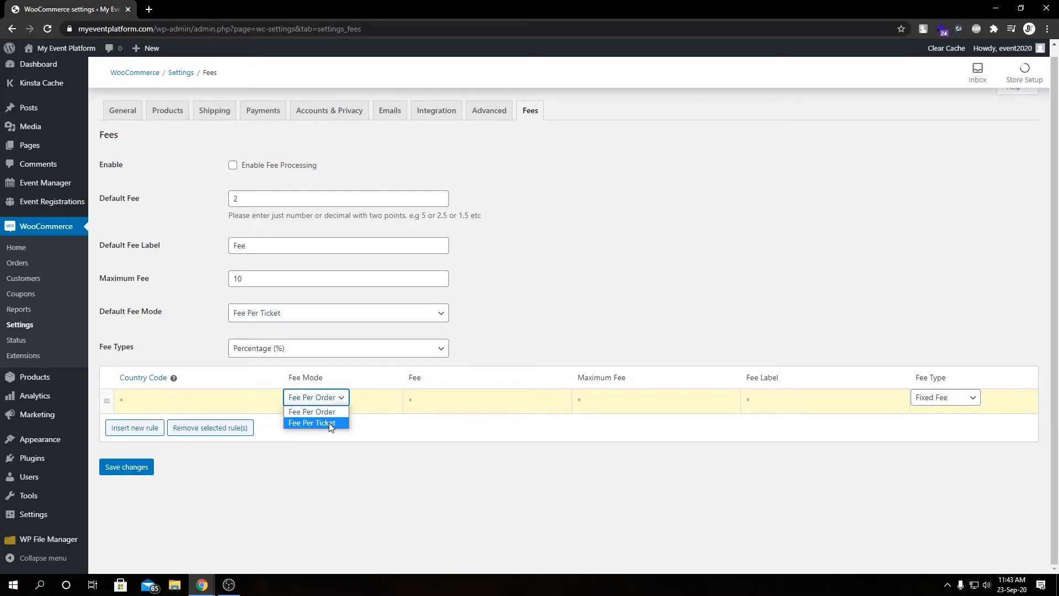
{"action": "left_click", "coordinate": [366, 442]}
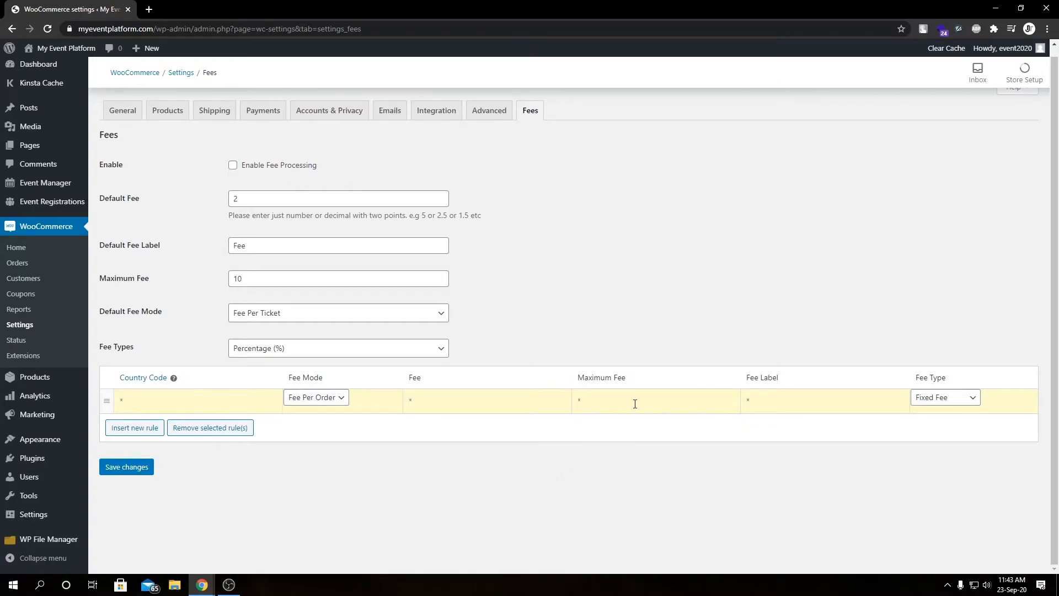
Examine the new rule's Fee Type options and column headings
{"action": "left_click", "coordinate": [937, 398]}
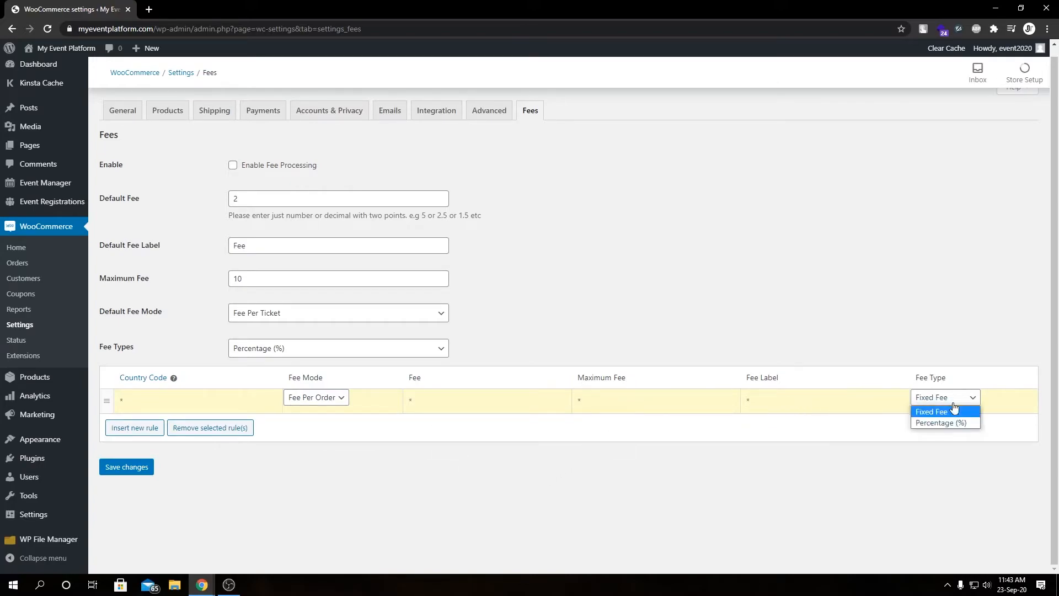
{"action": "left_click", "coordinate": [530, 296]}
{"action": "left_click_drag", "start_coordinate": [470, 184], "coordinate": [464, 349]}
{"action": "left_click", "coordinate": [513, 341]}
{"action": "left_click_drag", "start_coordinate": [300, 379], "coordinate": [900, 391]}
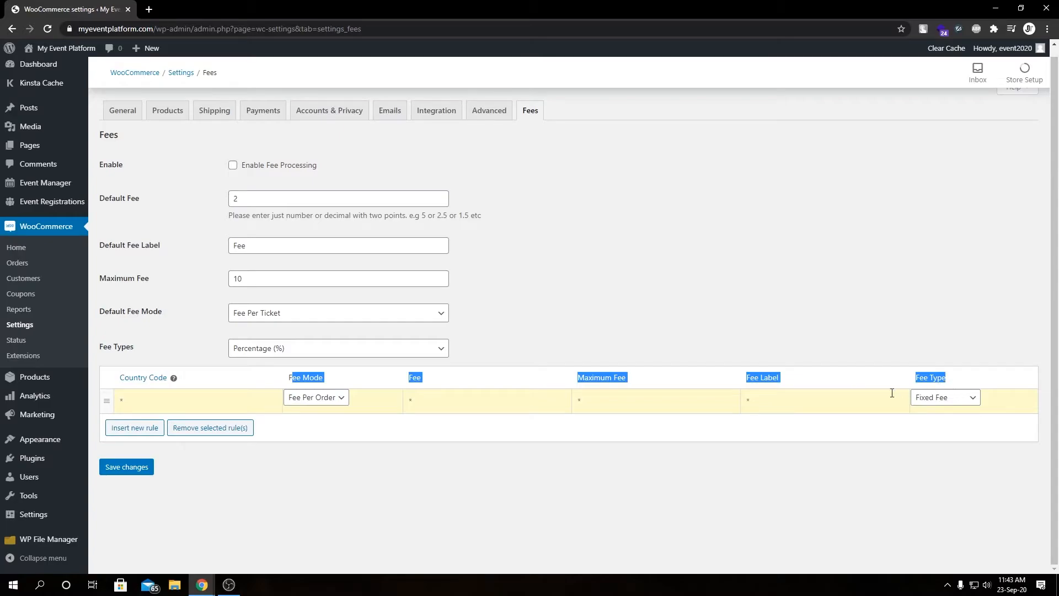
{"action": "left_click", "coordinate": [144, 399]}
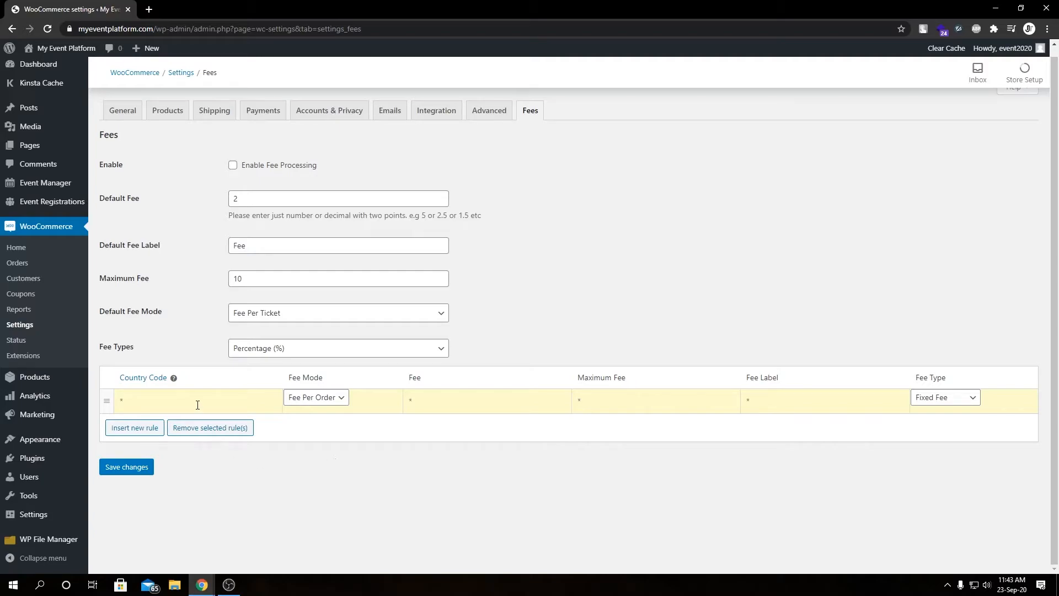
Remove the selected fee rule row
{"action": "scroll", "coordinate": [237, 408], "scroll_direction": "up", "scroll_amount": 1}
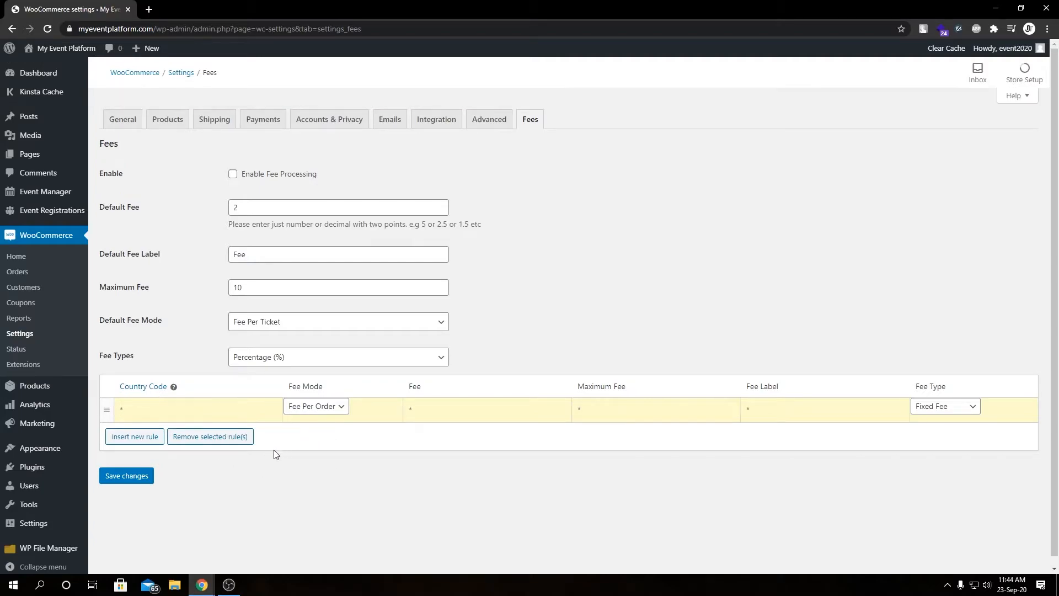
{"action": "left_click", "coordinate": [222, 441]}
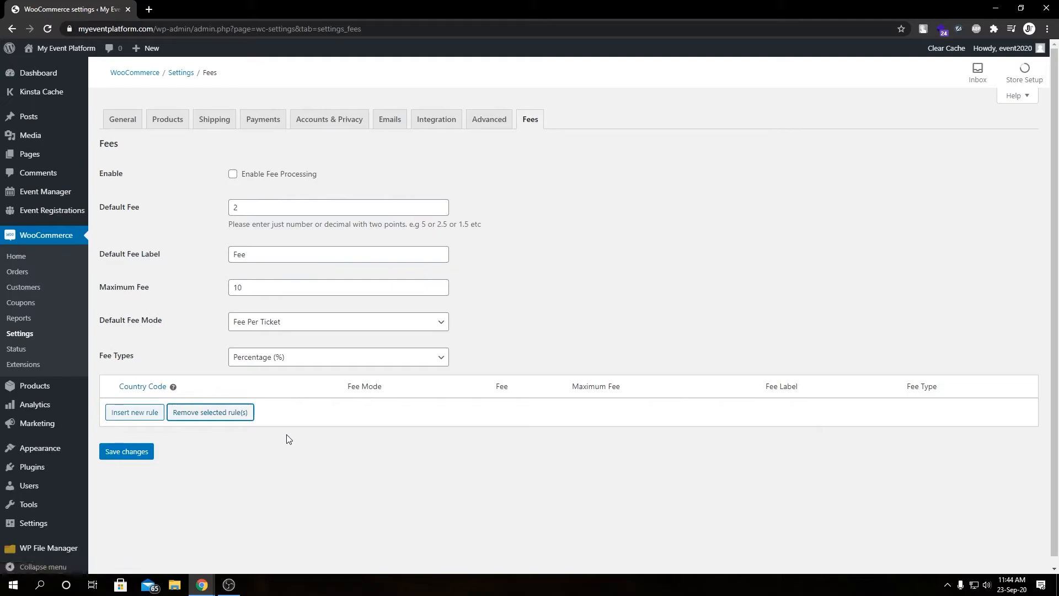
Enable Fee Processing and save the fee settings
{"action": "left_click", "coordinate": [251, 175]}
{"action": "left_click", "coordinate": [132, 452]}
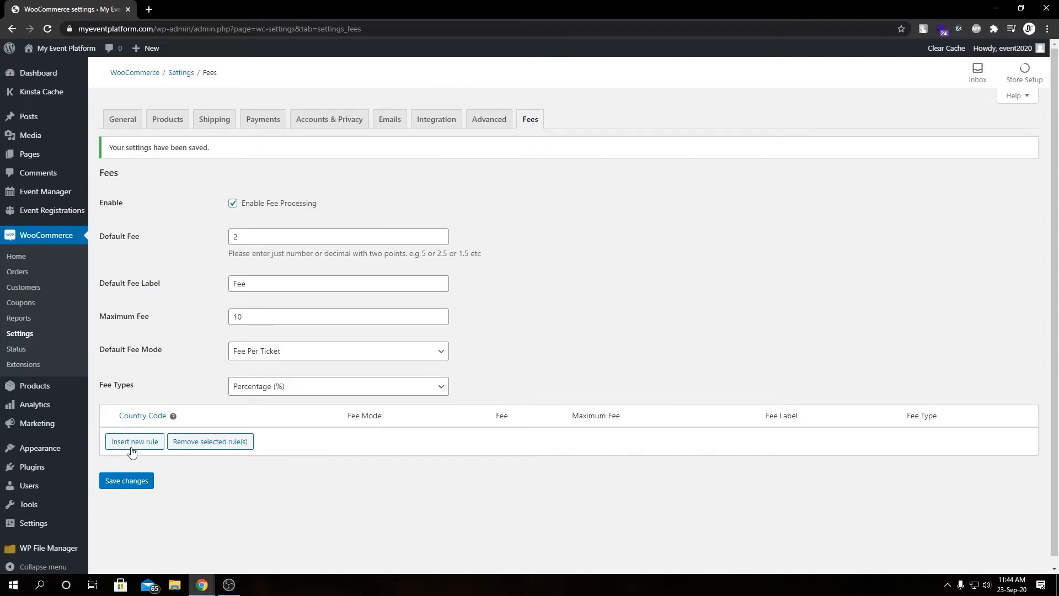
Open the site's front end in a new tab and go to its Events page
{"action": "mouse_move", "coordinate": [60, 47]}
{"action": "right_click", "coordinate": [50, 67]}
{"action": "left_click", "coordinate": [87, 83]}
{"action": "left_click_drag", "start_coordinate": [66, 9], "coordinate": [198, 5]}
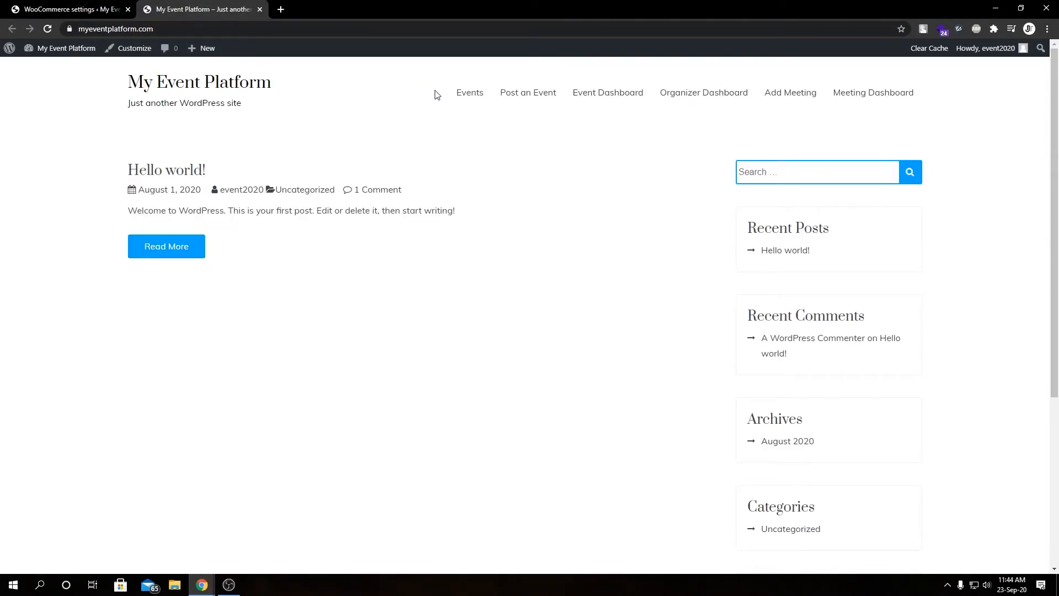
{"action": "left_click", "coordinate": [466, 96]}
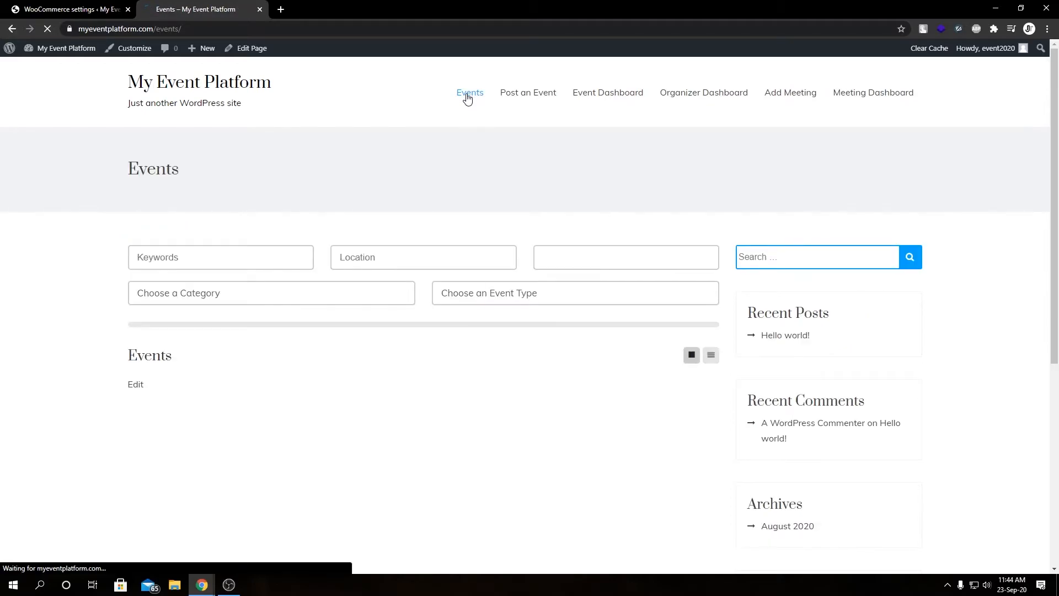
Open the Nature Event and choose a quantity of 1 Premium Ticket
{"action": "left_click", "coordinate": [600, 395]}
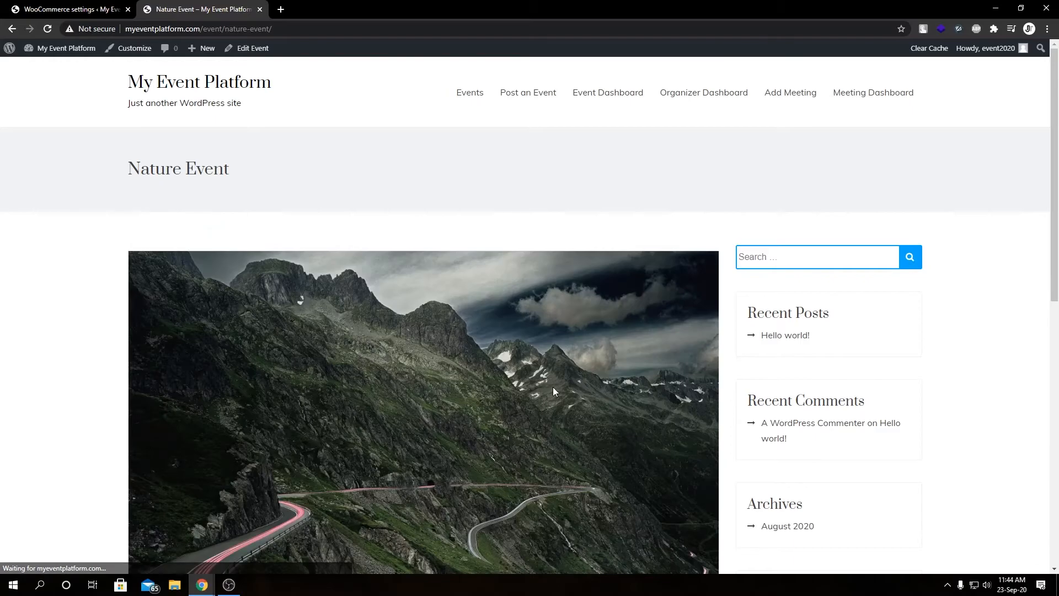
{"action": "scroll", "coordinate": [552, 390], "scroll_direction": "down", "scroll_amount": 10}
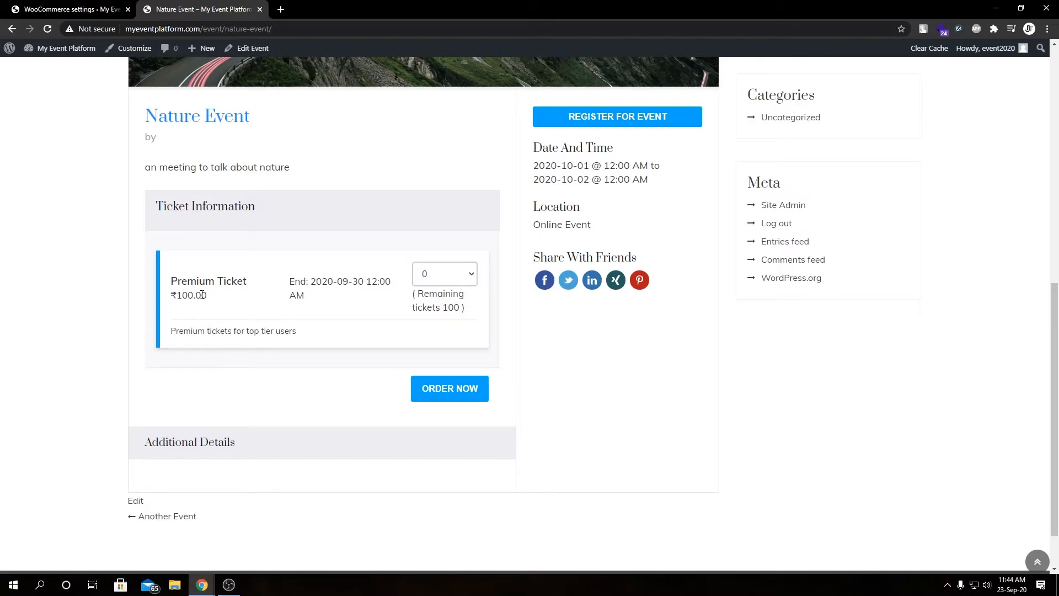
{"action": "left_click", "coordinate": [440, 277]}
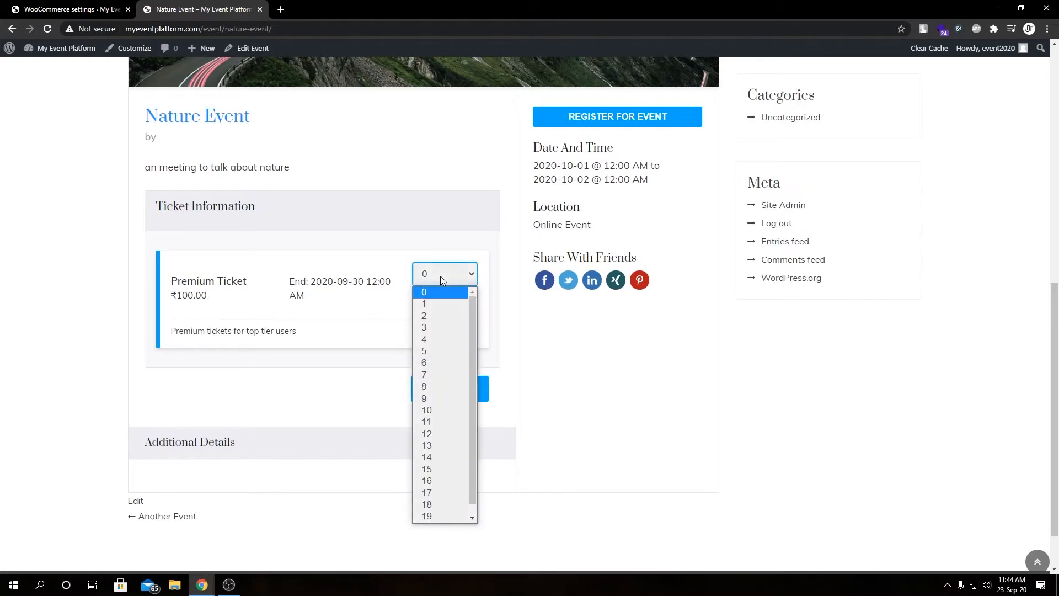
{"action": "left_click", "coordinate": [366, 301]}
{"action": "left_click", "coordinate": [432, 279]}
{"action": "left_click", "coordinate": [431, 304]}
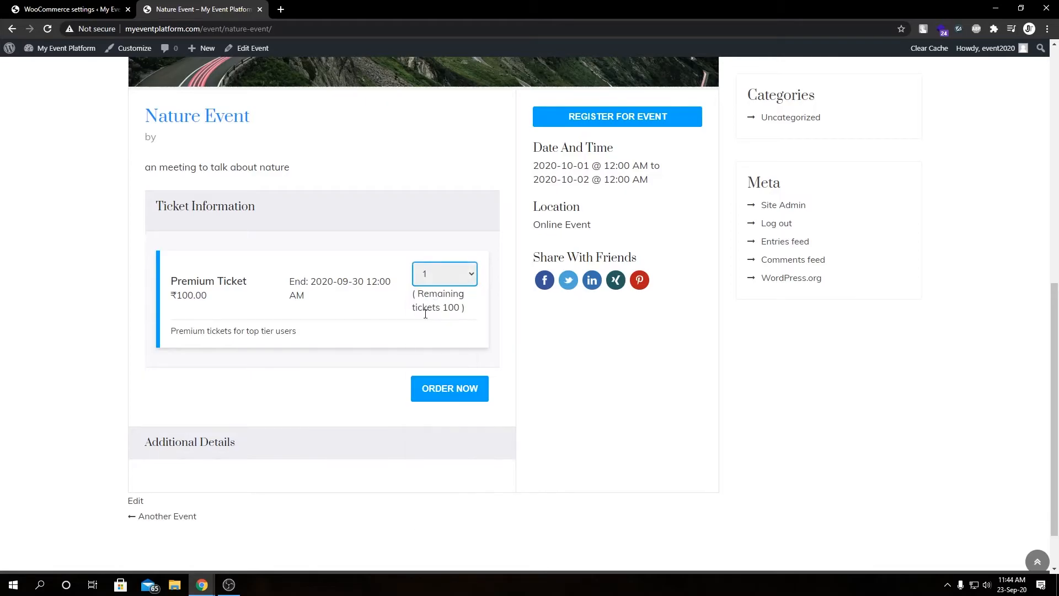
Order the selected Premium Ticket and review the fee in the cart totals
{"action": "left_click", "coordinate": [441, 389]}
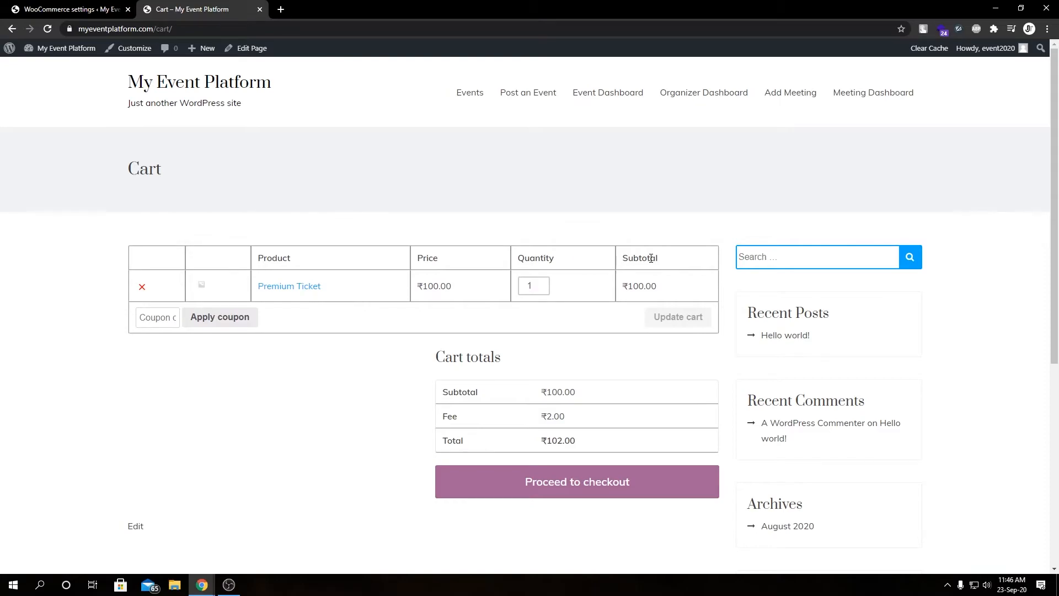
{"action": "double_click", "coordinate": [458, 394]}
{"action": "double_click", "coordinate": [570, 393]}
{"action": "double_click", "coordinate": [449, 416]}
{"action": "left_click", "coordinate": [499, 425]}
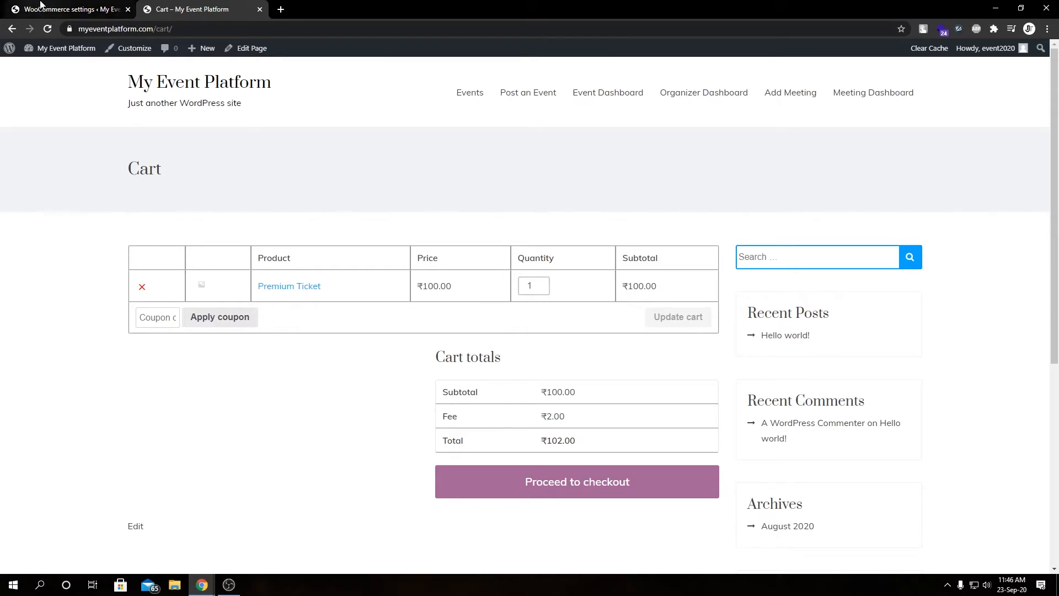
Return to the fee settings and set the Fee Types to Fixed Fee
{"action": "left_click", "coordinate": [22, 9]}
{"action": "left_click", "coordinate": [290, 206]}
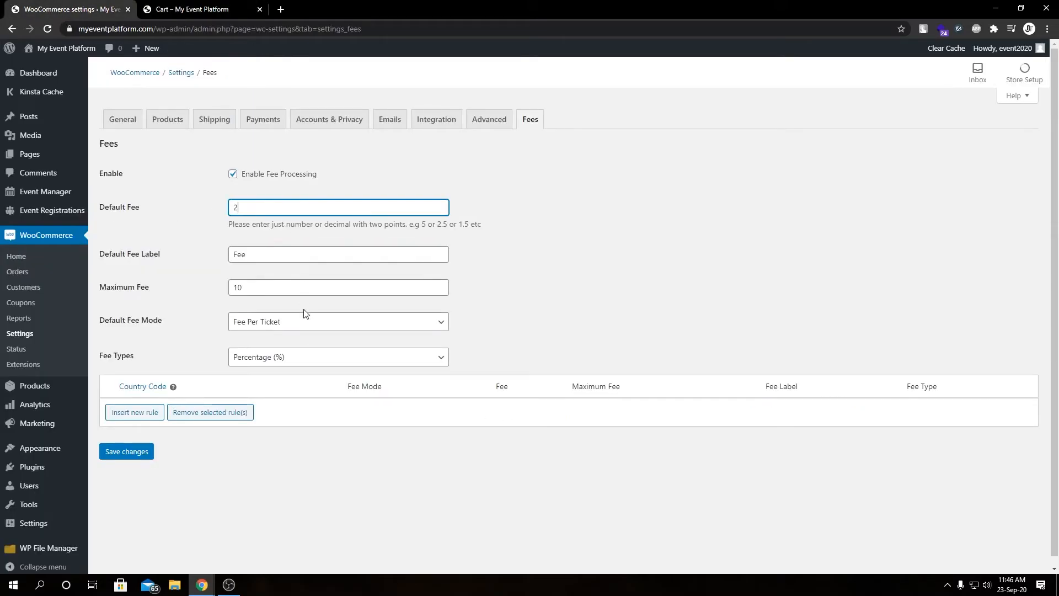
{"action": "left_click", "coordinate": [307, 356]}
{"action": "left_click", "coordinate": [307, 357]}
{"action": "left_click", "coordinate": [284, 355]}
{"action": "left_click", "coordinate": [276, 373]}
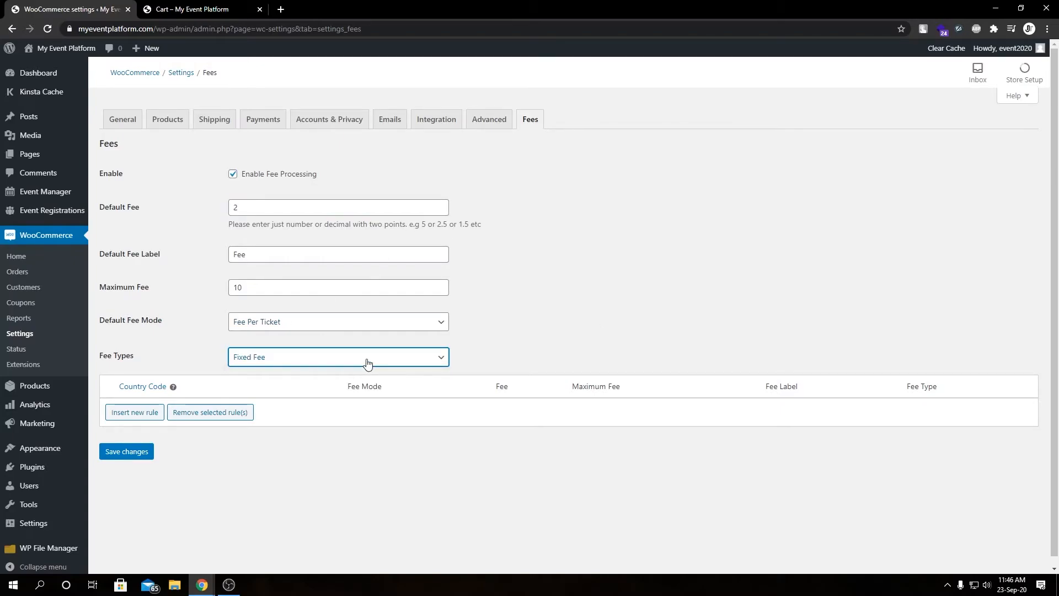
Set the Default Fee to 5 and save the fee settings
{"action": "left_click", "coordinate": [193, 9]}
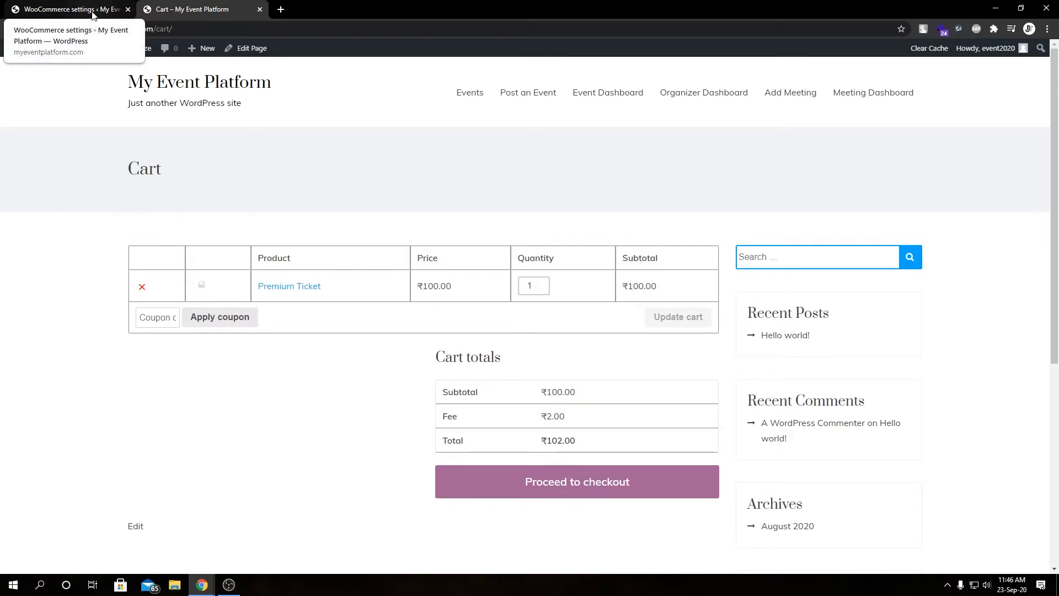
{"action": "left_click", "coordinate": [92, 14]}
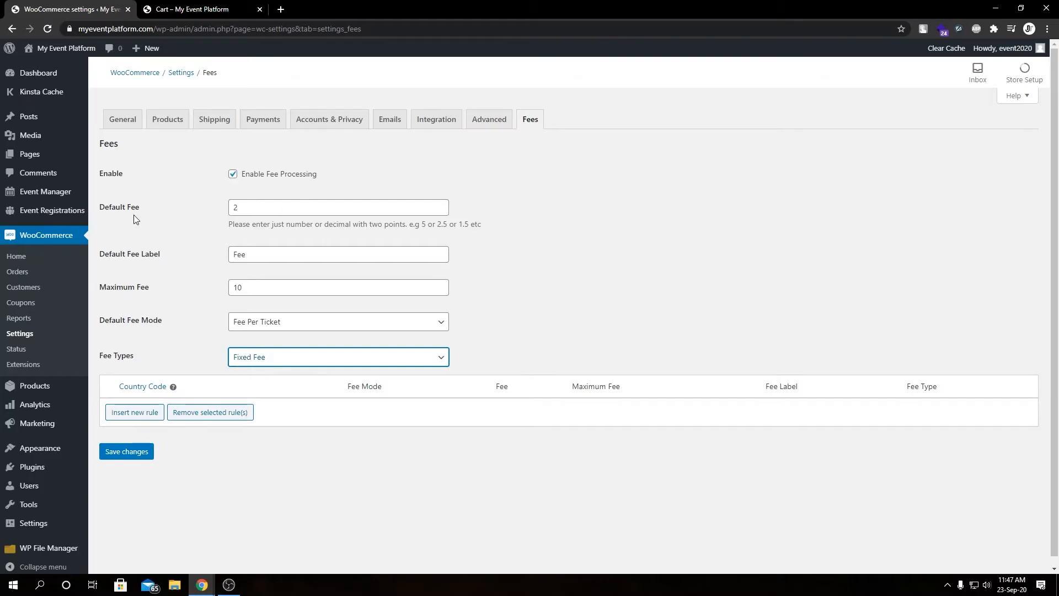
{"action": "left_click", "coordinate": [247, 210]}
{"action": "key", "text": "ctrl+Tab"}
{"action": "left_click_drag", "start_coordinate": [560, 417], "coordinate": [575, 440]}
{"action": "left_click", "coordinate": [188, 364]}
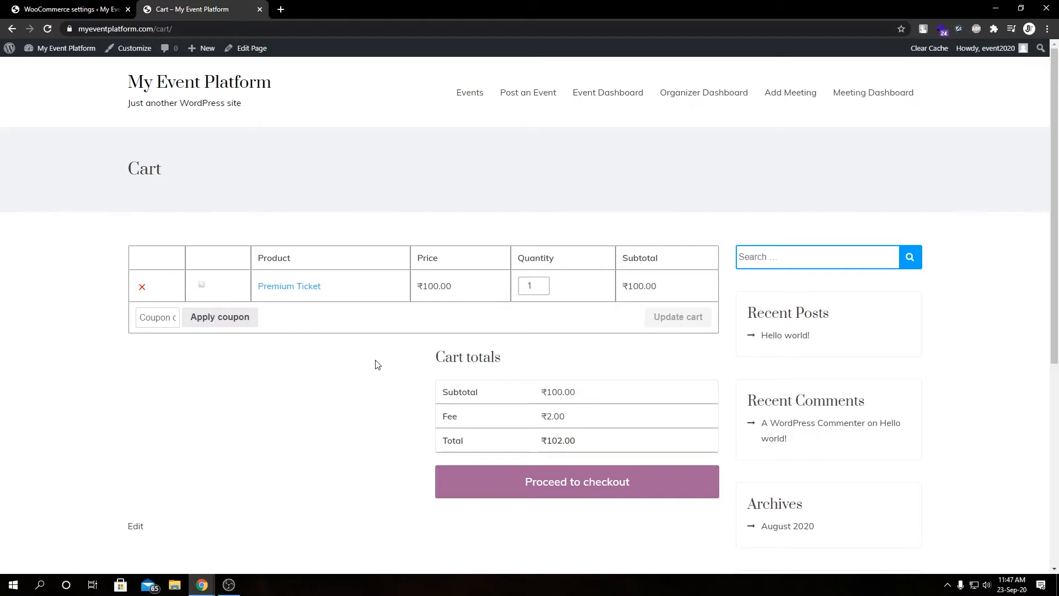
{"action": "key", "text": "ctrl+Tab"}
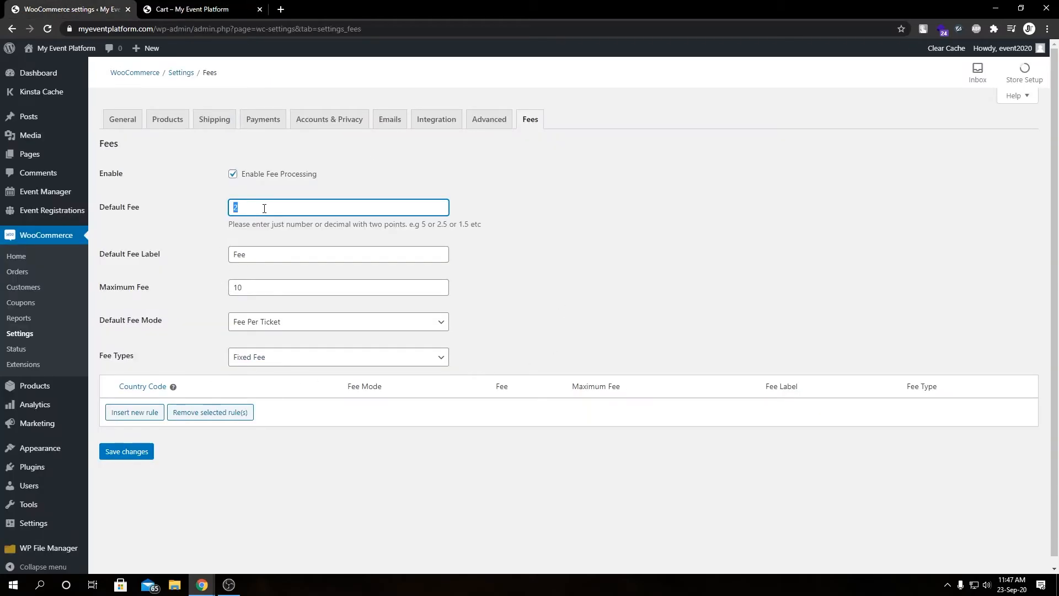
{"action": "left_click", "coordinate": [307, 450]}
{"action": "left_click", "coordinate": [277, 358]}
{"action": "left_click", "coordinate": [273, 371]}
{"action": "left_click", "coordinate": [136, 452]}
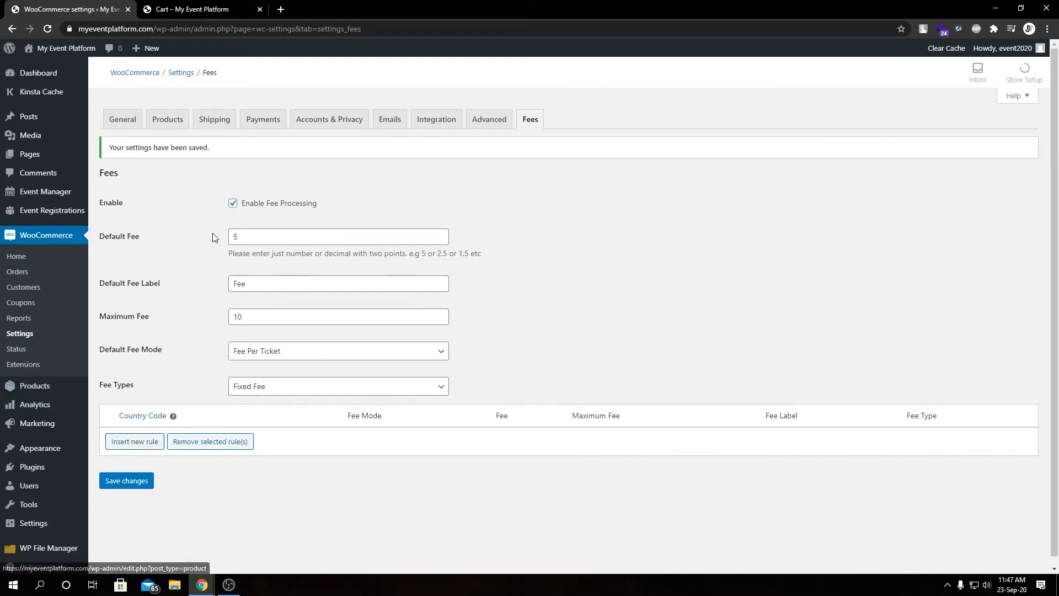
Set the Default Fee Mode to Fee Per Order and save the settings
{"action": "left_click", "coordinate": [267, 351]}
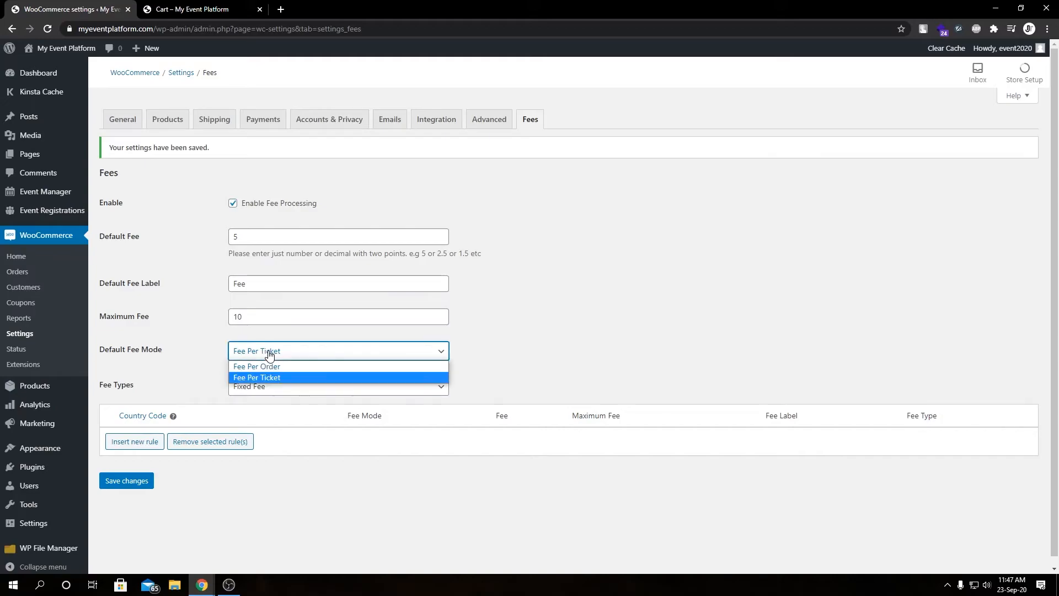
{"action": "left_click", "coordinate": [273, 367]}
{"action": "left_click", "coordinate": [139, 486]}
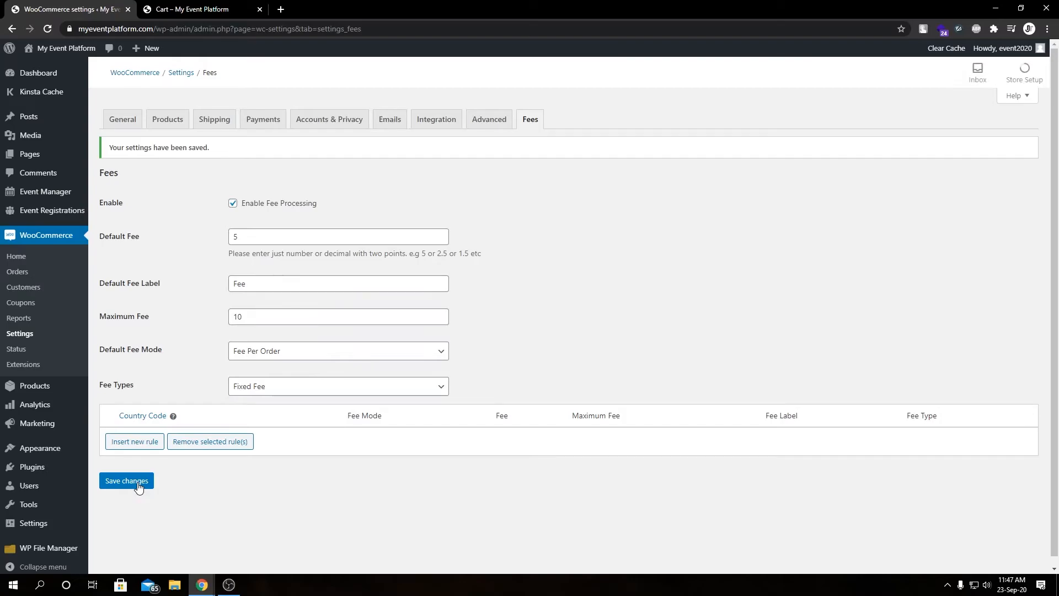
Reload the cart and update the Premium Ticket quantity to 2
{"action": "left_click", "coordinate": [240, 22]}
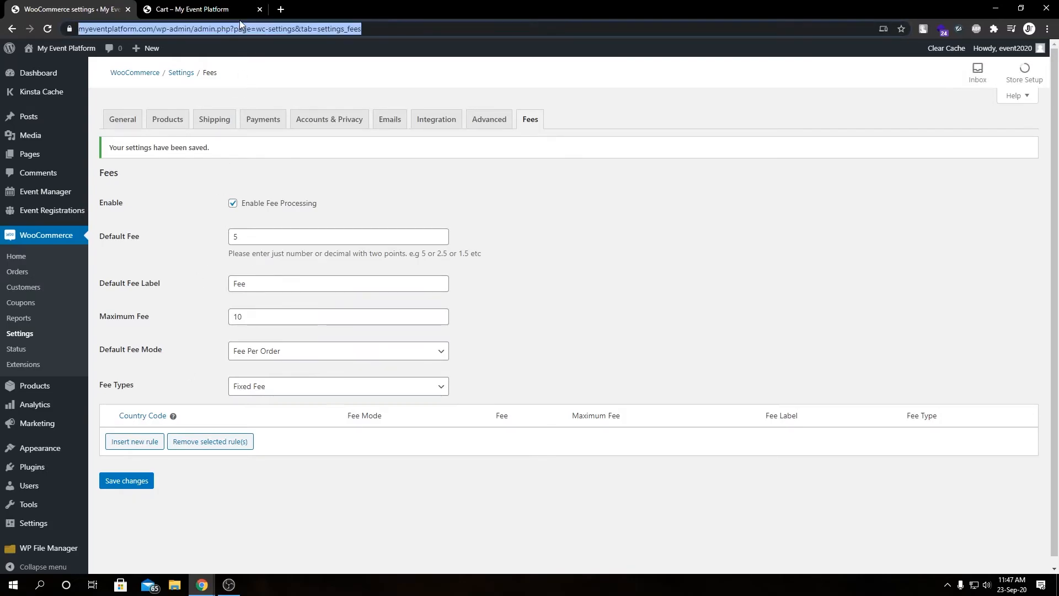
{"action": "left_click", "coordinate": [240, 11]}
{"action": "key", "text": "F5"}
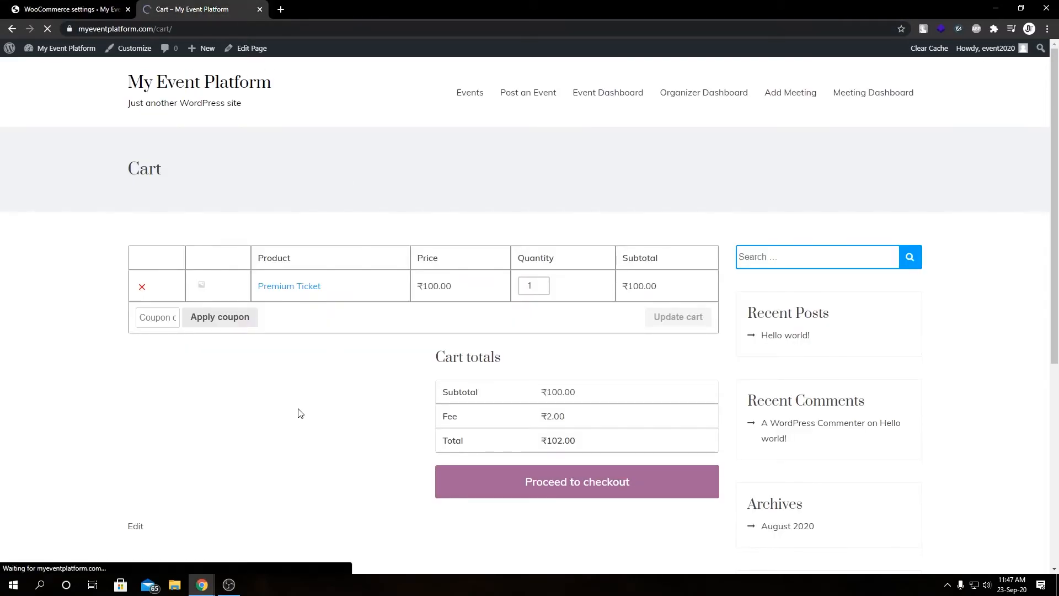
{"action": "key", "text": "ctrl+Tab"}
{"action": "left_click", "coordinate": [243, 235]}
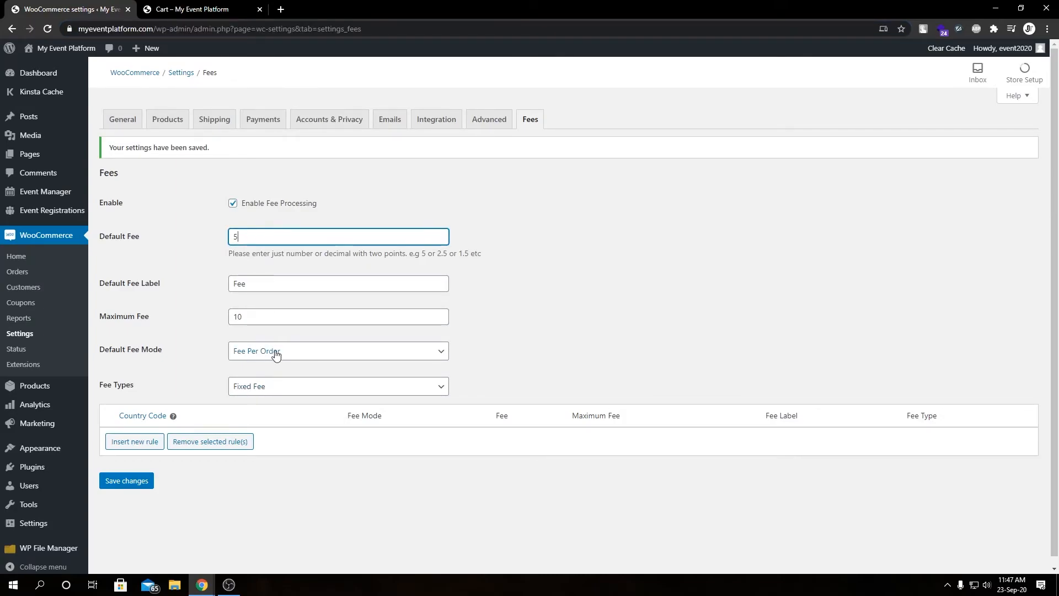
{"action": "key", "text": "ctrl+Tab"}
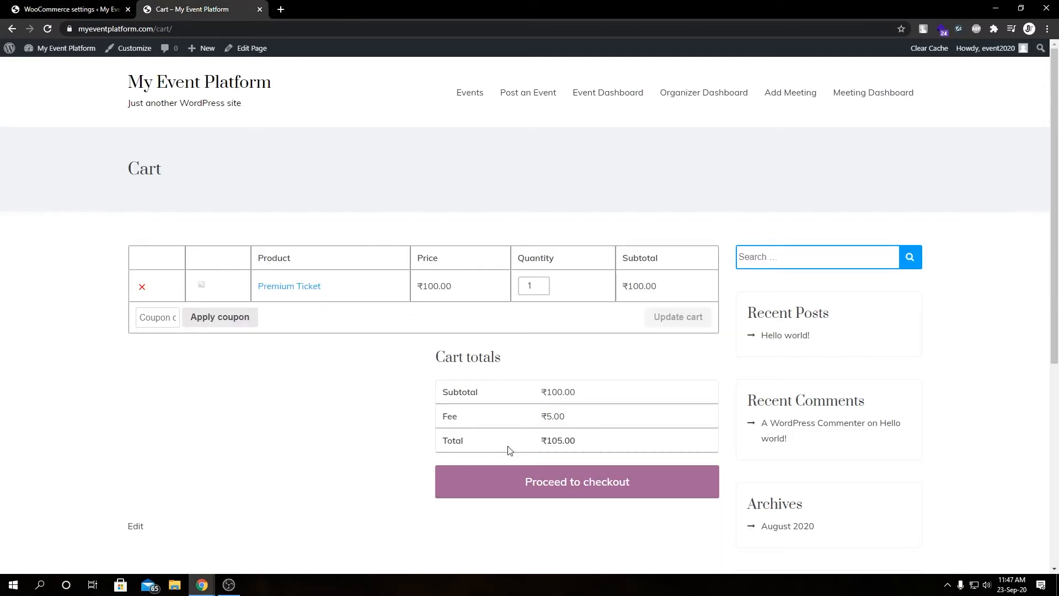
{"action": "left_click", "coordinate": [542, 282]}
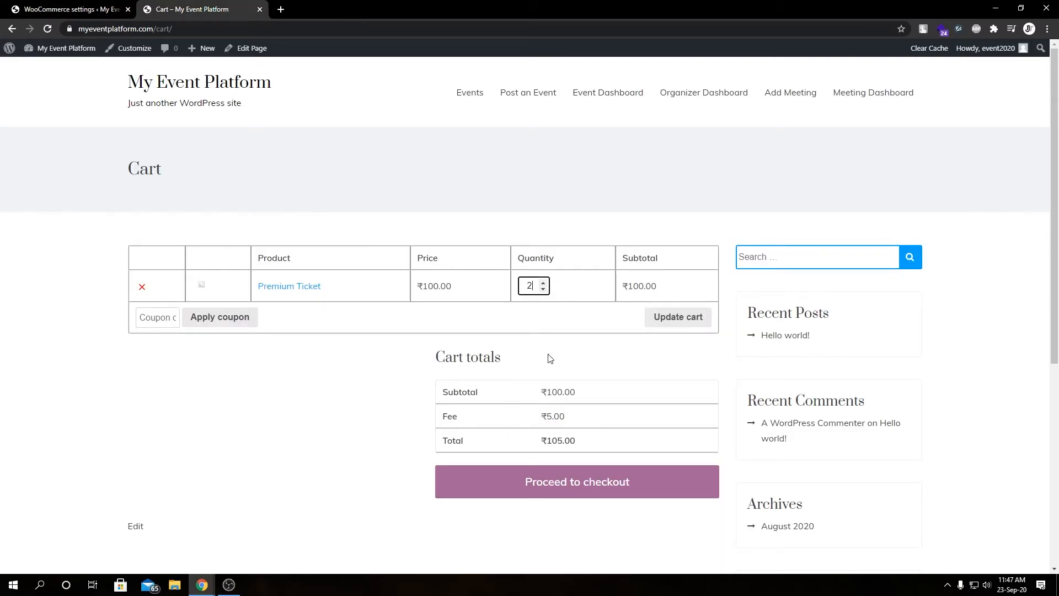
{"action": "left_click", "coordinate": [667, 317]}
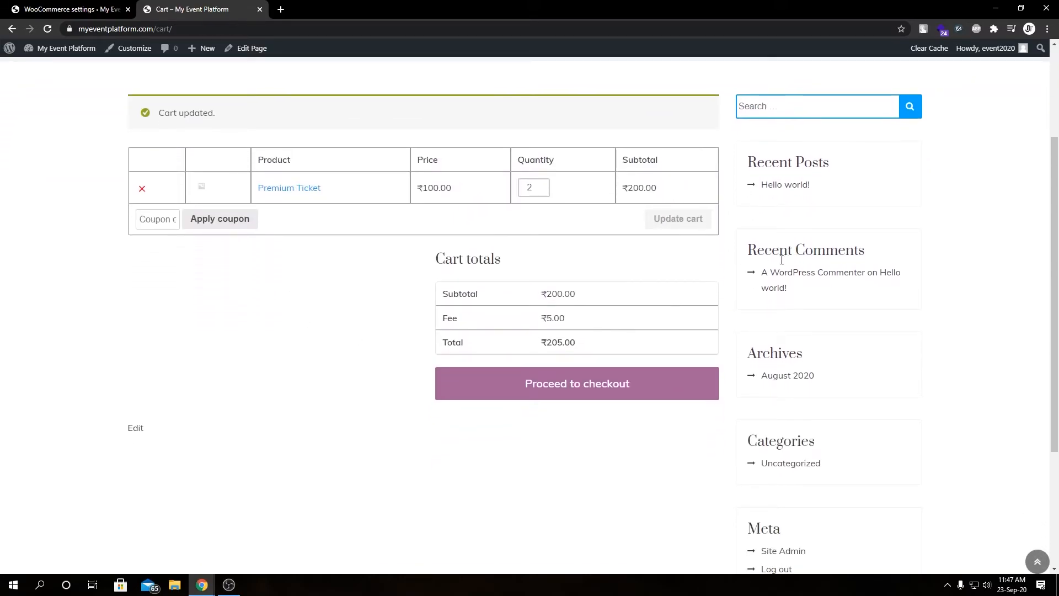
Set the Fee Types to Percentage (%) in the fee settings and save
{"action": "double_click", "coordinate": [635, 187]}
{"action": "left_click", "coordinate": [459, 326]}
{"action": "double_click", "coordinate": [549, 318]}
{"action": "key", "text": "ctrl+Tab"}
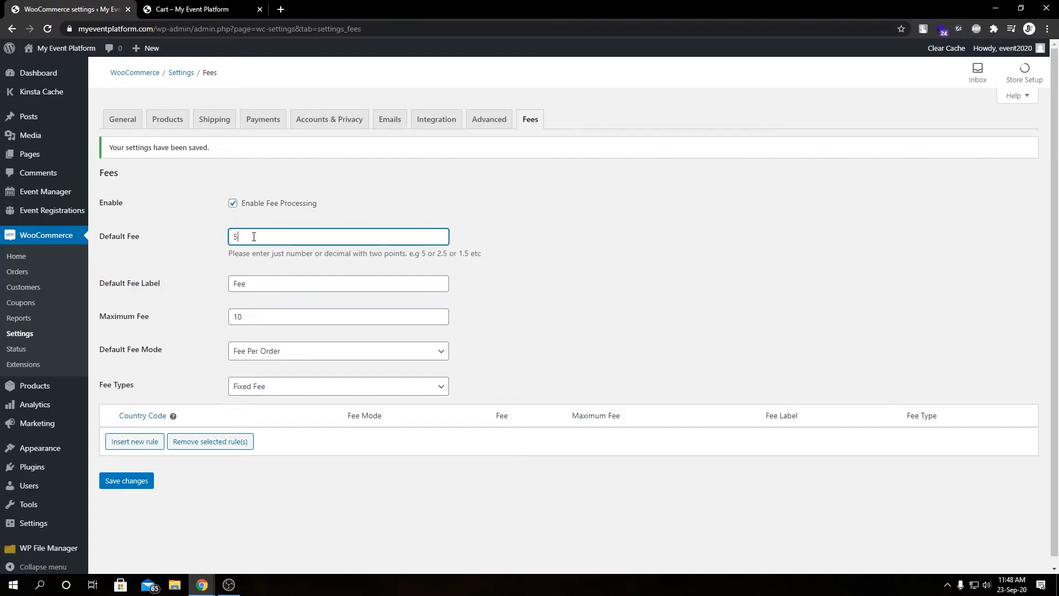
{"action": "left_click", "coordinate": [263, 386]}
{"action": "left_click", "coordinate": [266, 409]}
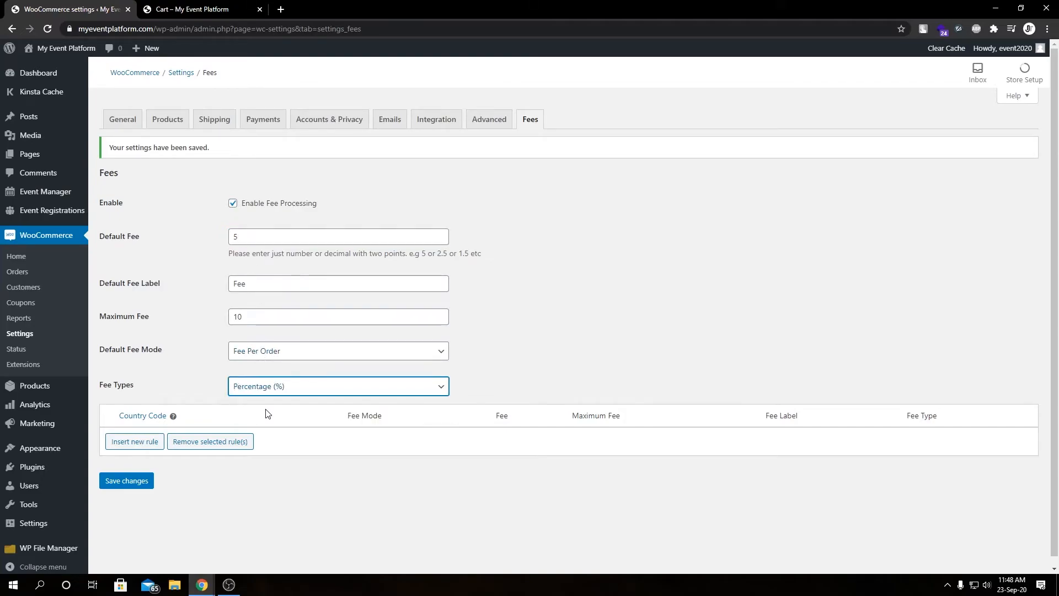
{"action": "left_click", "coordinate": [136, 481]}
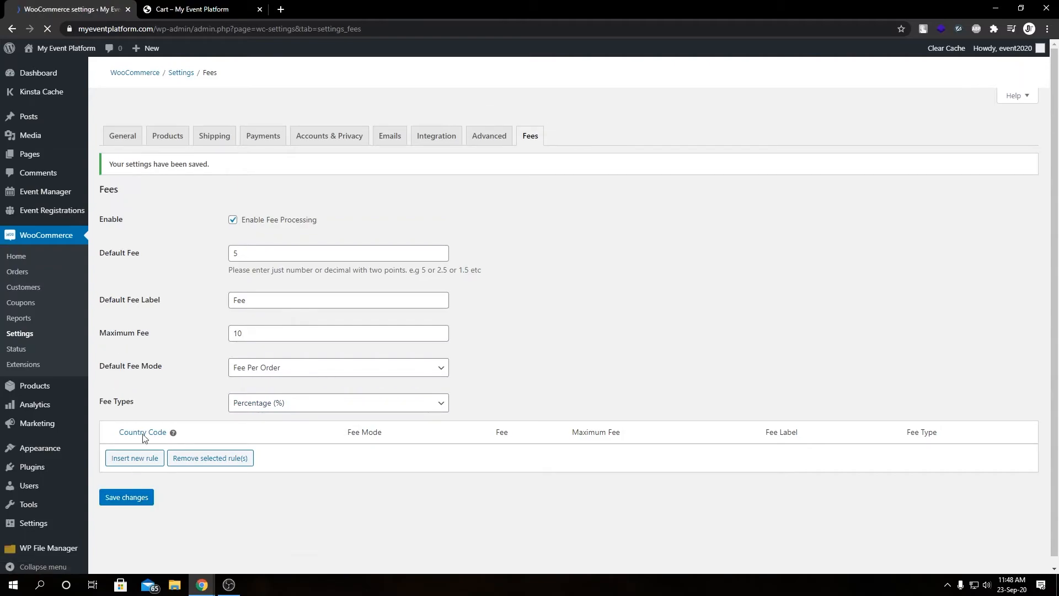
Reload the cart and review the fee charged on the two tickets
{"action": "left_click", "coordinate": [227, 2]}
{"action": "left_click", "coordinate": [239, 342]}
{"action": "key", "text": "F5"}
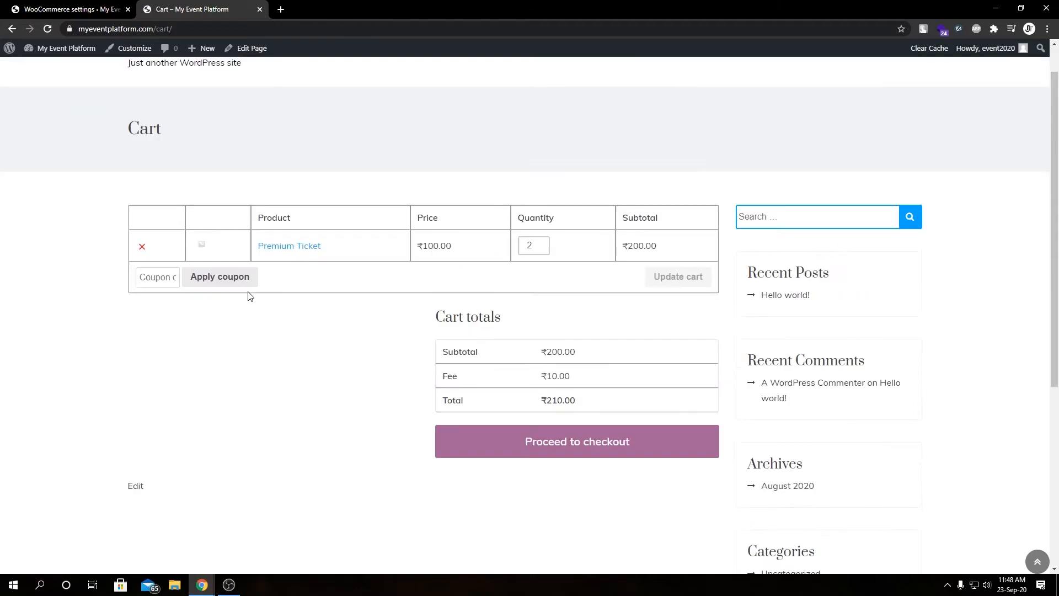
{"action": "double_click", "coordinate": [449, 376]}
{"action": "left_click_drag", "start_coordinate": [546, 376], "coordinate": [572, 378]}
{"action": "key", "text": "ctrl+shift+Tab"}
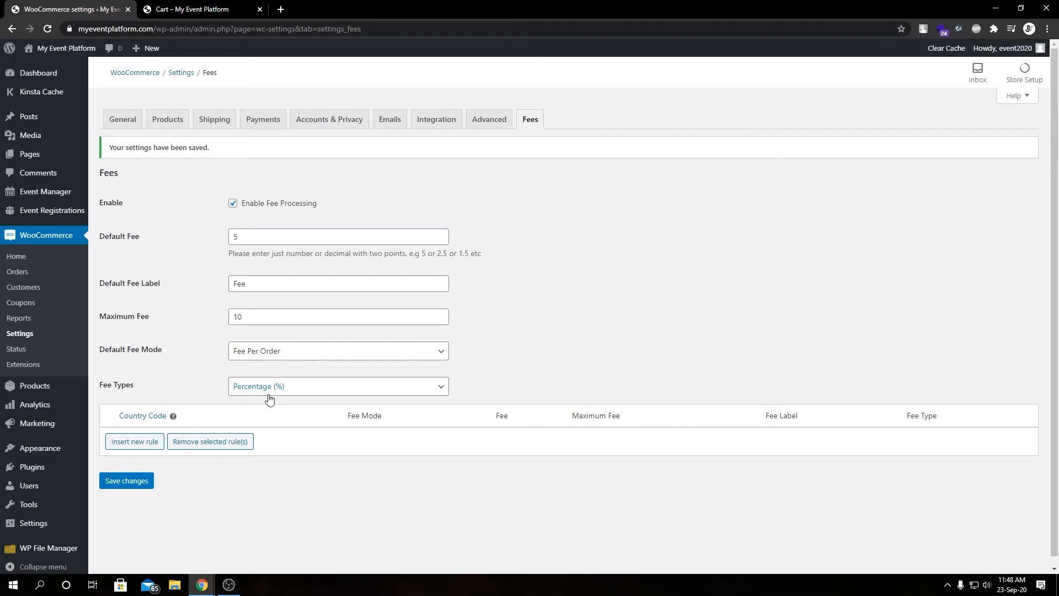
{"action": "key", "text": "ctrl+Tab"}
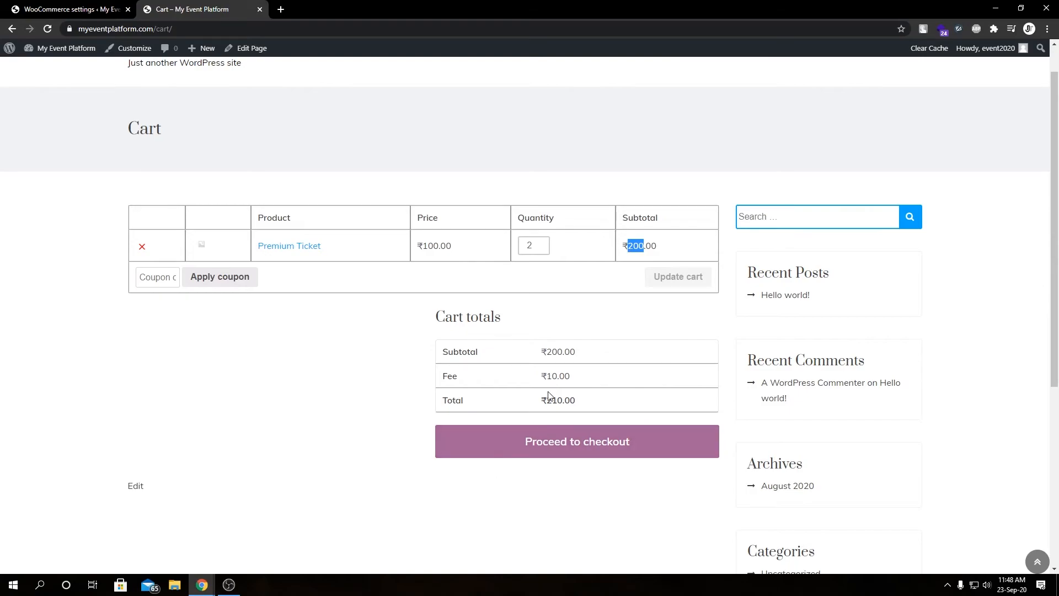
{"action": "left_click", "coordinate": [337, 314]}
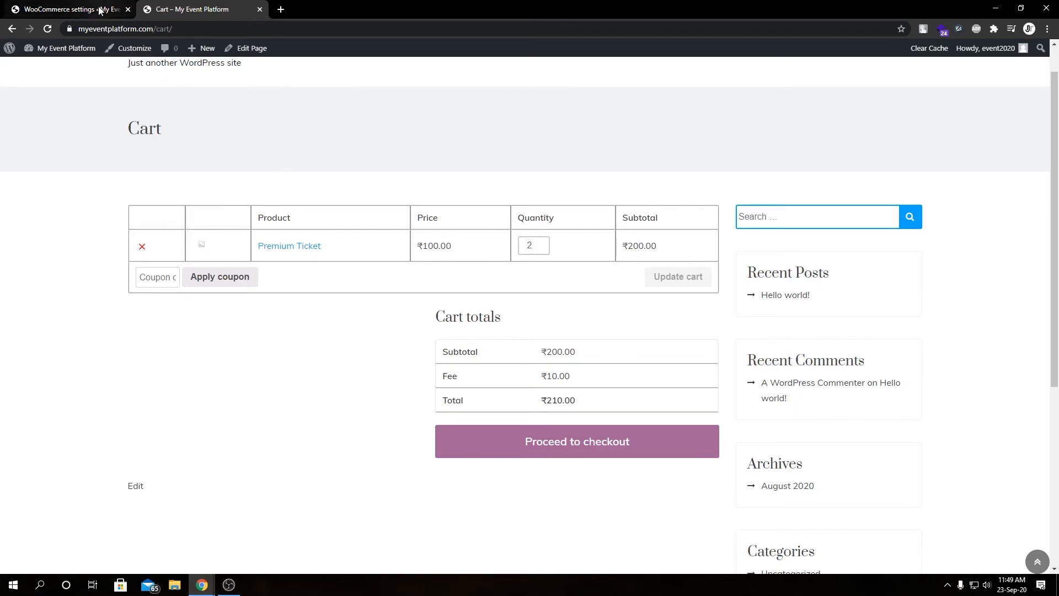
Set the Fee Types to Fixed Fee and the Default Fee Mode to Fee Per Ticket, then save
{"action": "left_click", "coordinate": [71, 9]}
{"action": "left_click", "coordinate": [263, 388]}
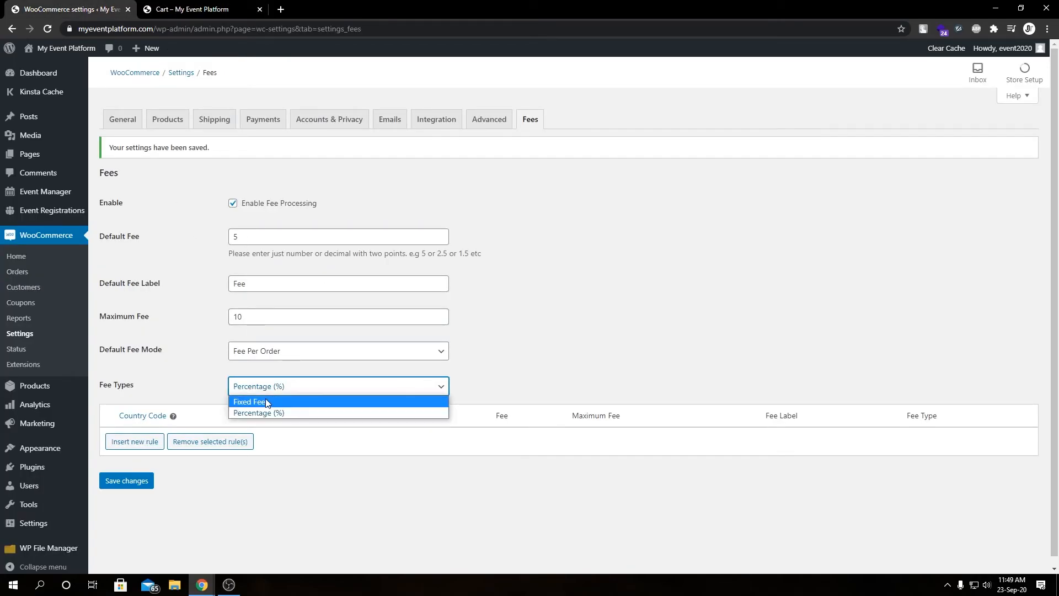
{"action": "left_click", "coordinate": [266, 402]}
{"action": "left_click", "coordinate": [281, 357]}
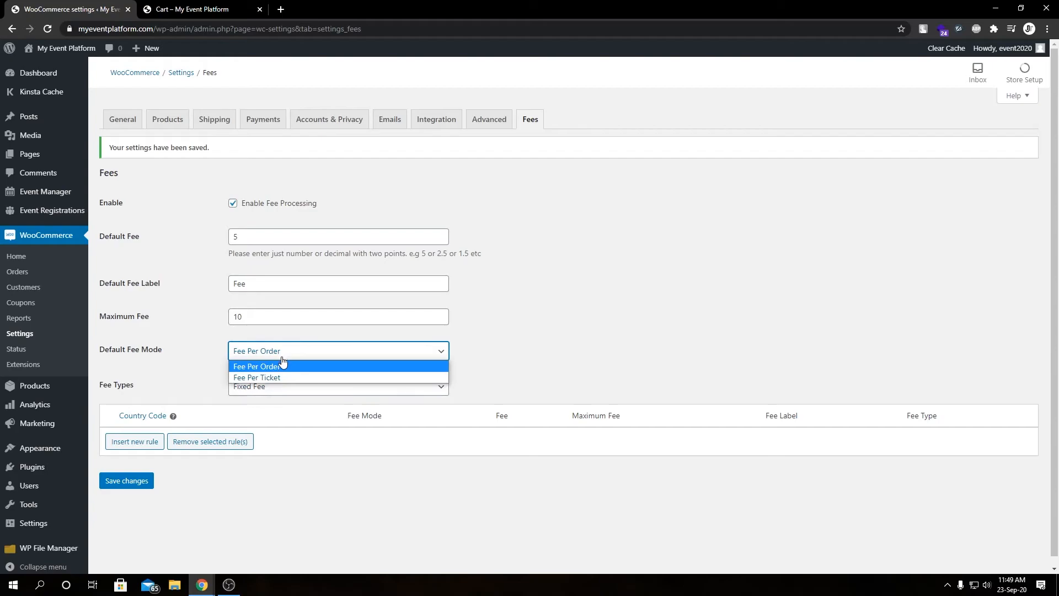
{"action": "left_click", "coordinate": [282, 377]}
{"action": "left_click", "coordinate": [130, 482]}
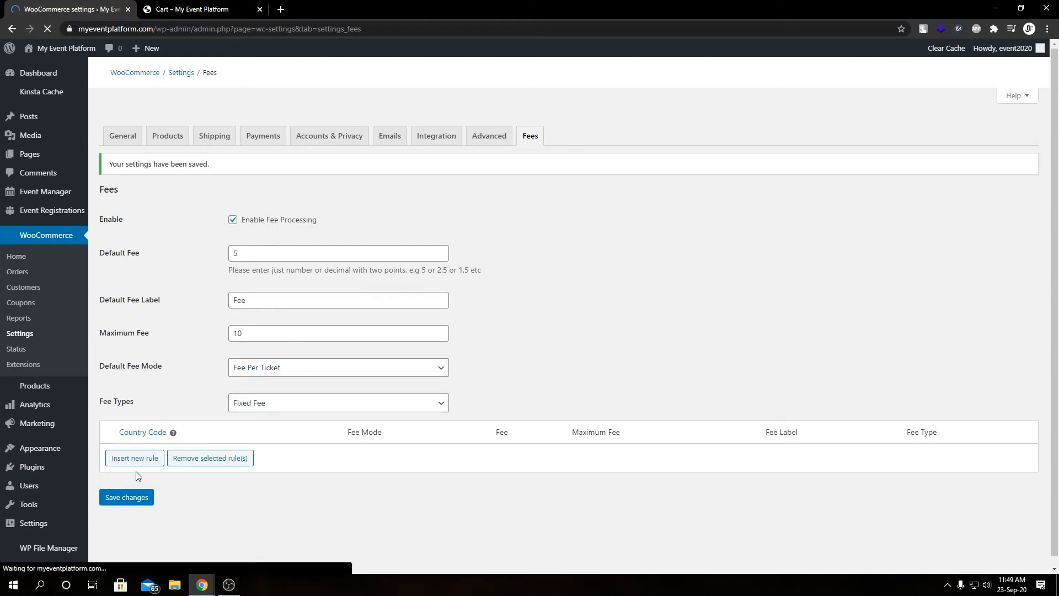
Reload the cart and update the ticket quantity to 1
{"action": "left_click", "coordinate": [193, 9]}
{"action": "key", "text": "F5"}
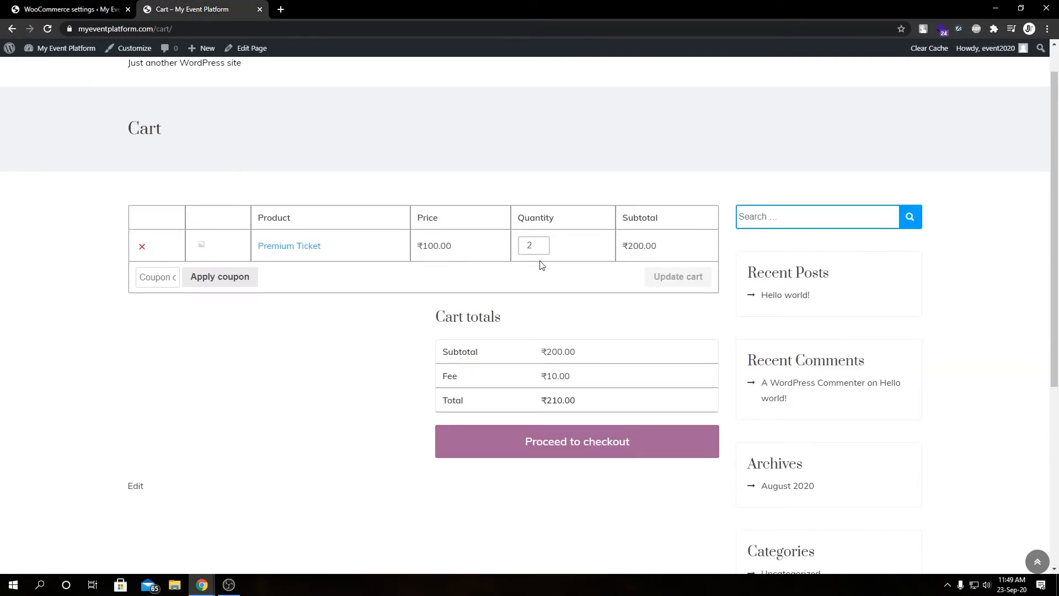
{"action": "left_click", "coordinate": [543, 249]}
{"action": "left_click", "coordinate": [669, 277]}
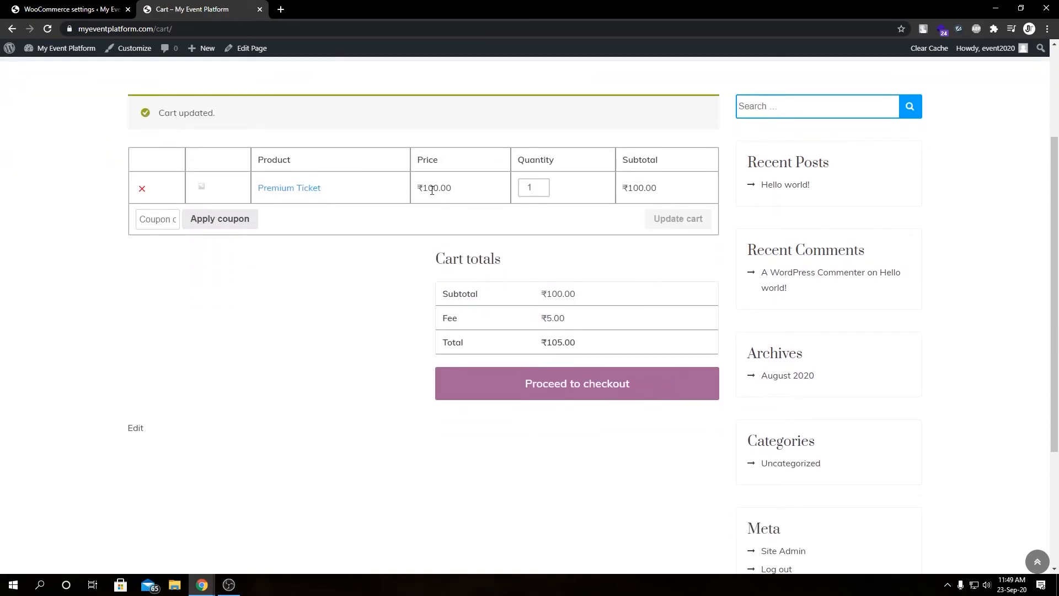
Set the ticket quantity to 3 and update the cart
{"action": "double_click", "coordinate": [450, 318]}
{"action": "left_click", "coordinate": [71, 9]}
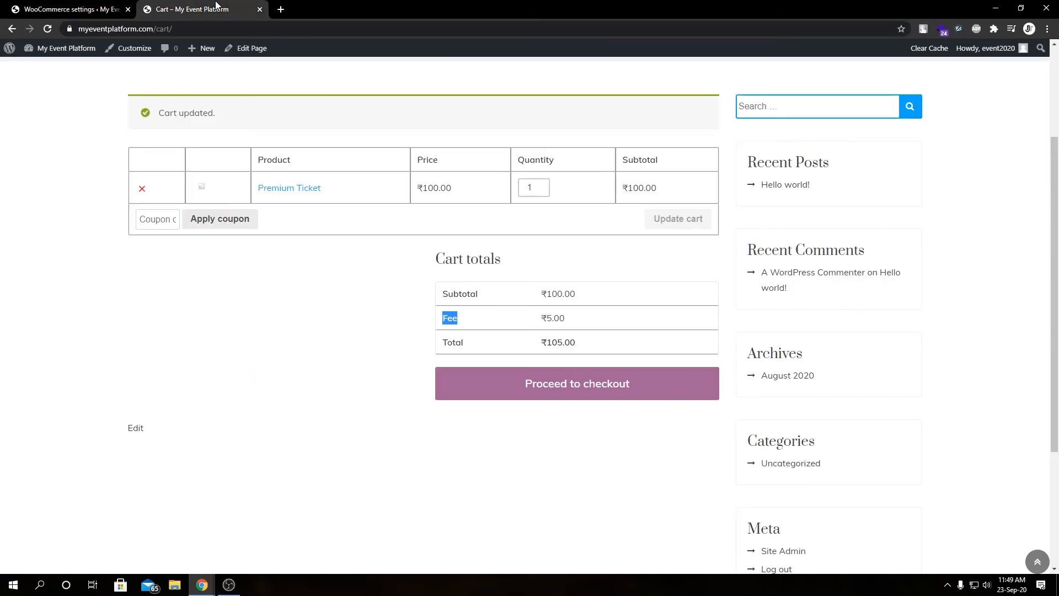
{"action": "left_click", "coordinate": [218, 8]}
{"action": "double_click", "coordinate": [543, 183]}
{"action": "left_click", "coordinate": [678, 218]}
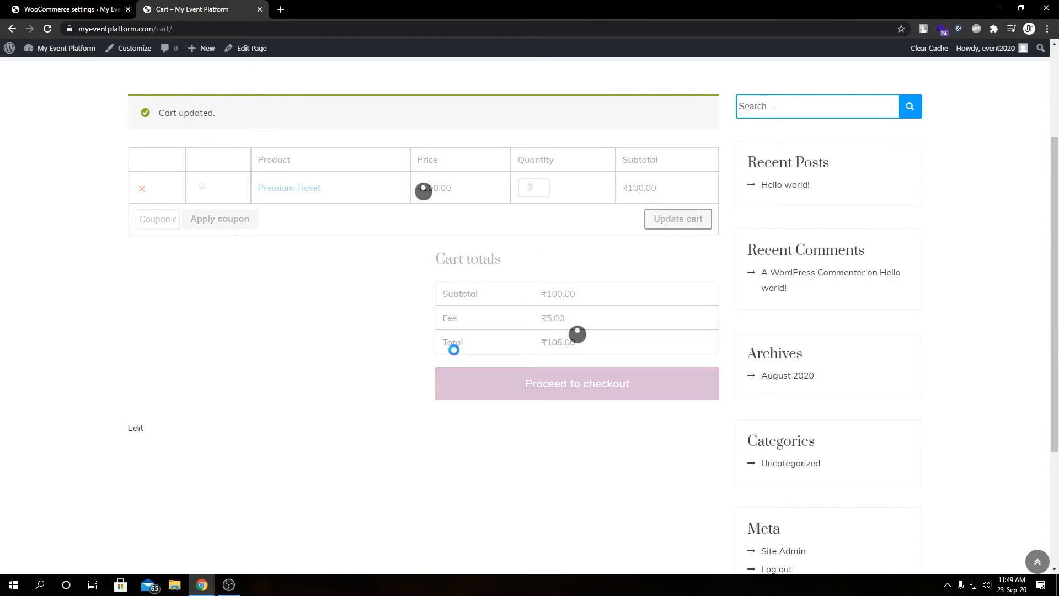
Compare the cart's subtotal and fee with the saved fee settings
{"action": "left_click_drag", "start_coordinate": [541, 294], "coordinate": [562, 294]}
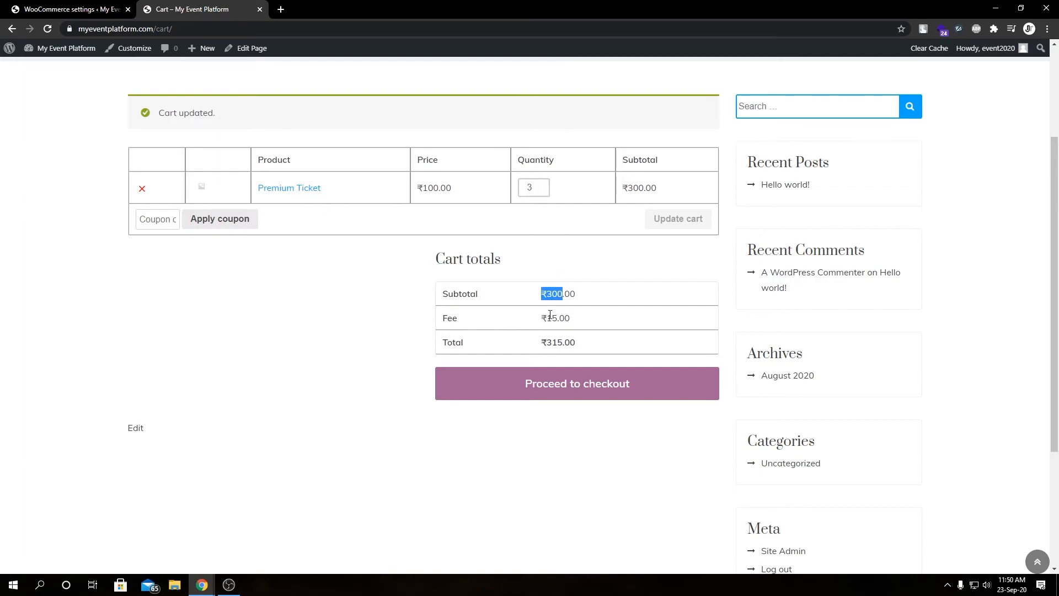
{"action": "left_click_drag", "start_coordinate": [546, 317], "coordinate": [570, 342]}
{"action": "left_click", "coordinate": [92, 7]}
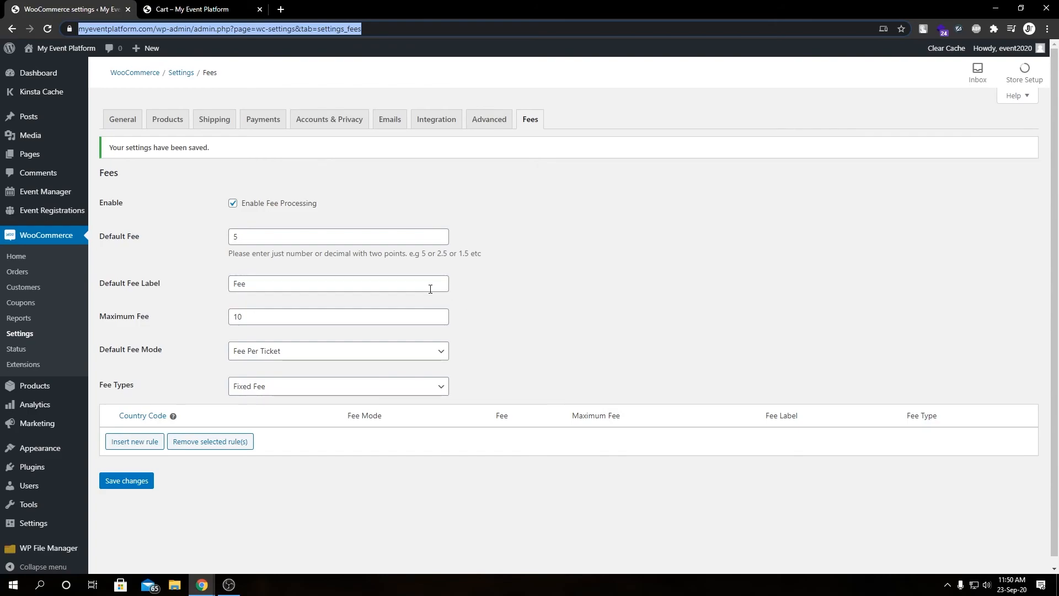
{"action": "left_click", "coordinate": [625, 349]}
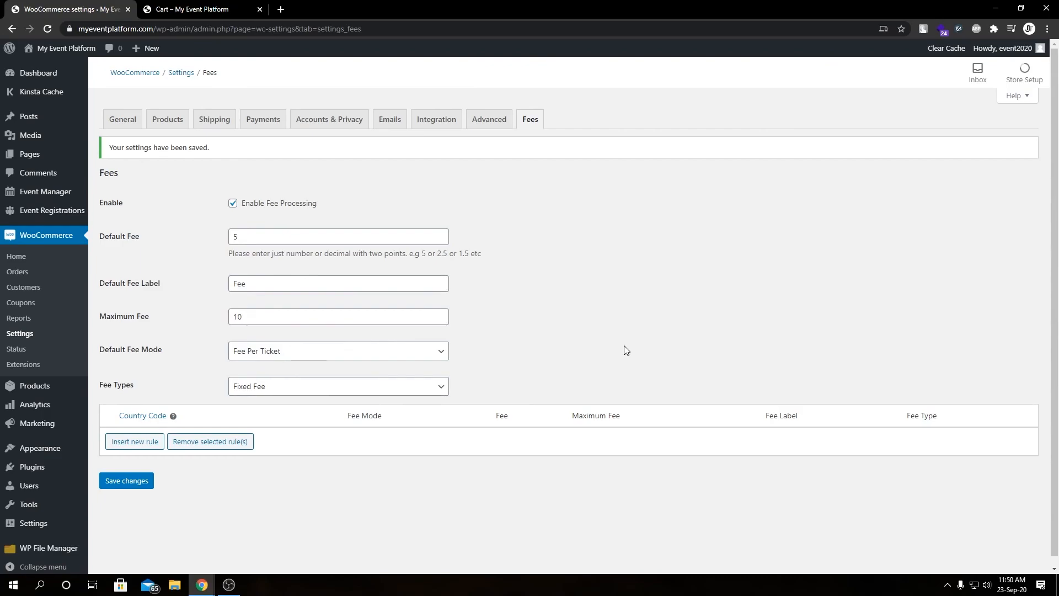